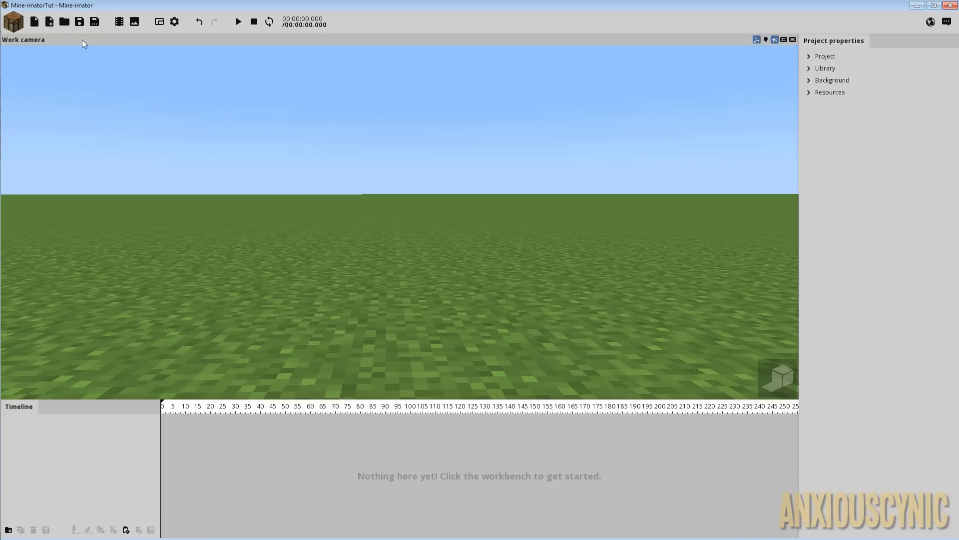
Add a Stone block with the default Minecraft texture to the scene.
click(11, 23)
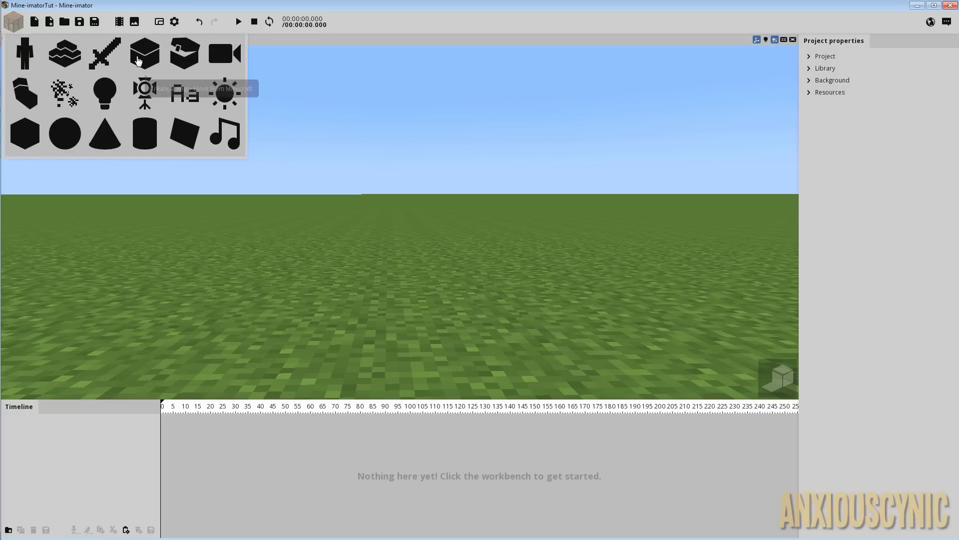
click(136, 61)
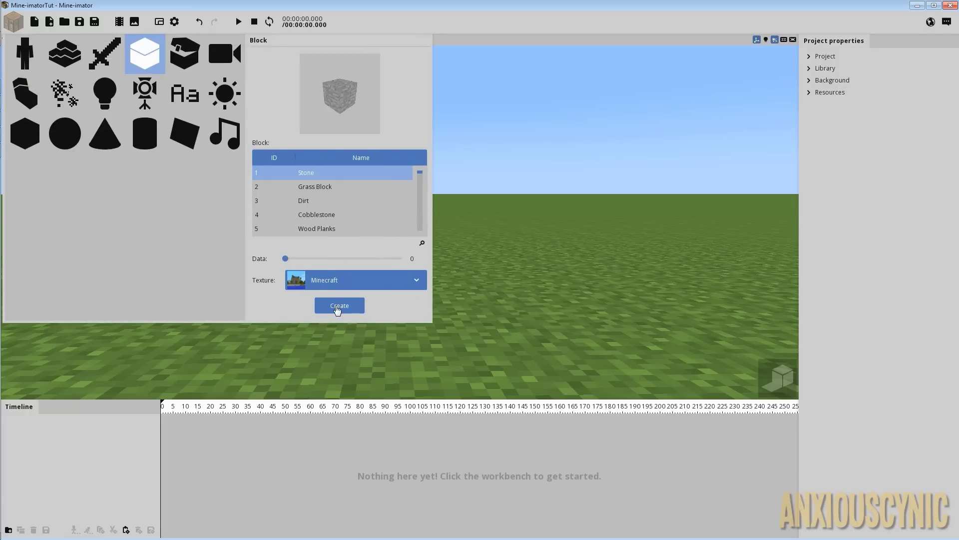
click(339, 307)
click(394, 240)
drag(481, 223, 476, 226)
right_drag(476, 226, 452, 221)
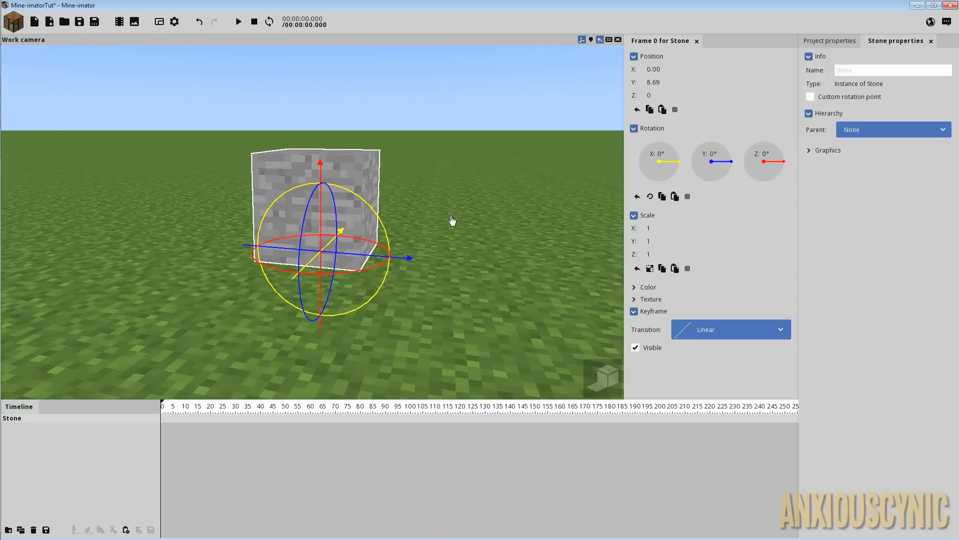
Add a Wood Planks block to the scene alongside the Stone block.
click(20, 27)
click(144, 60)
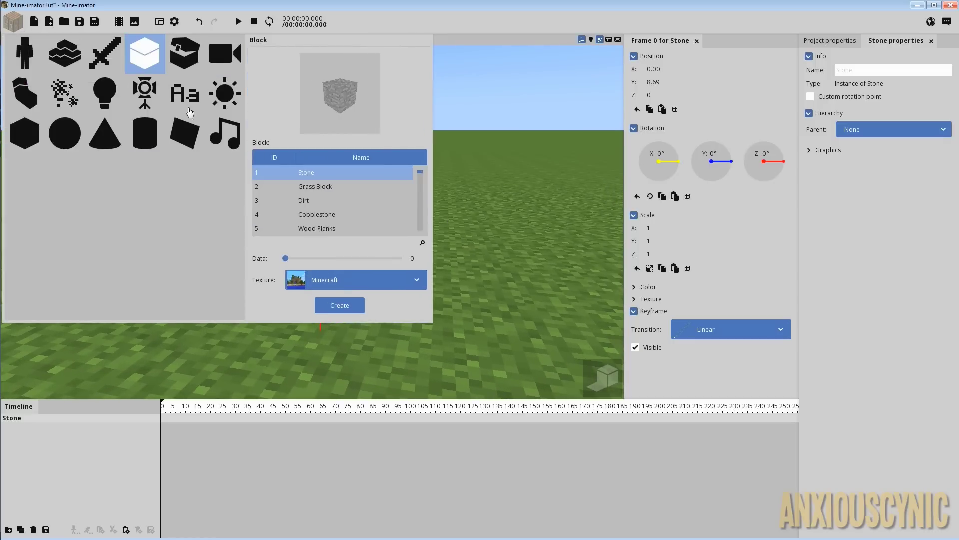
click(320, 216)
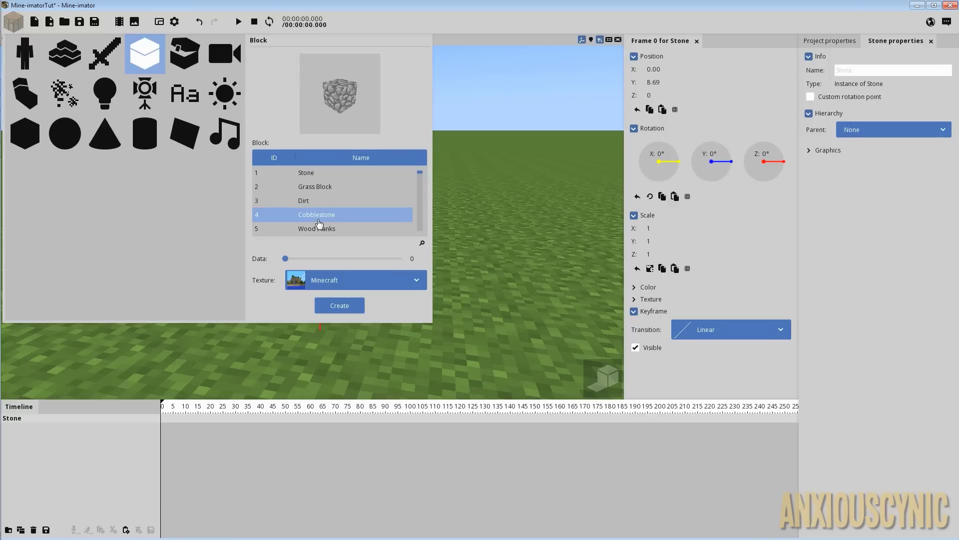
click(332, 231)
click(338, 305)
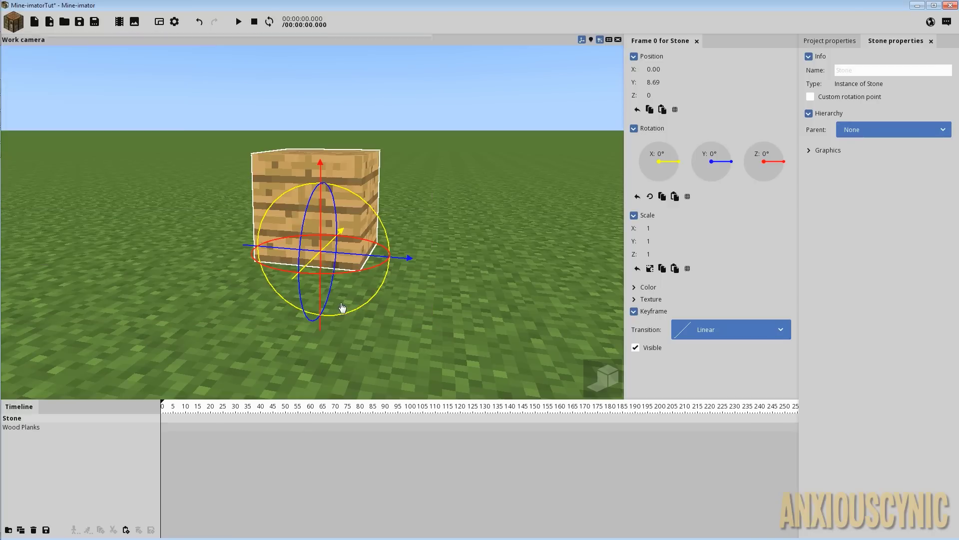
click(26, 428)
click(28, 419)
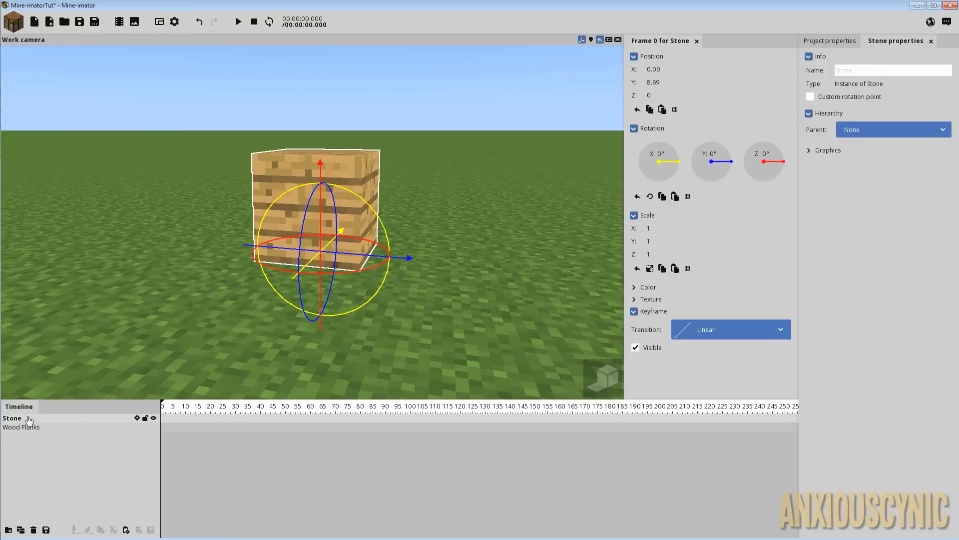
Reset the Y position of both the Stone and the Wood Planks blocks to 0.
drag(479, 208, 445, 250)
scroll(470, 203, down, 4)
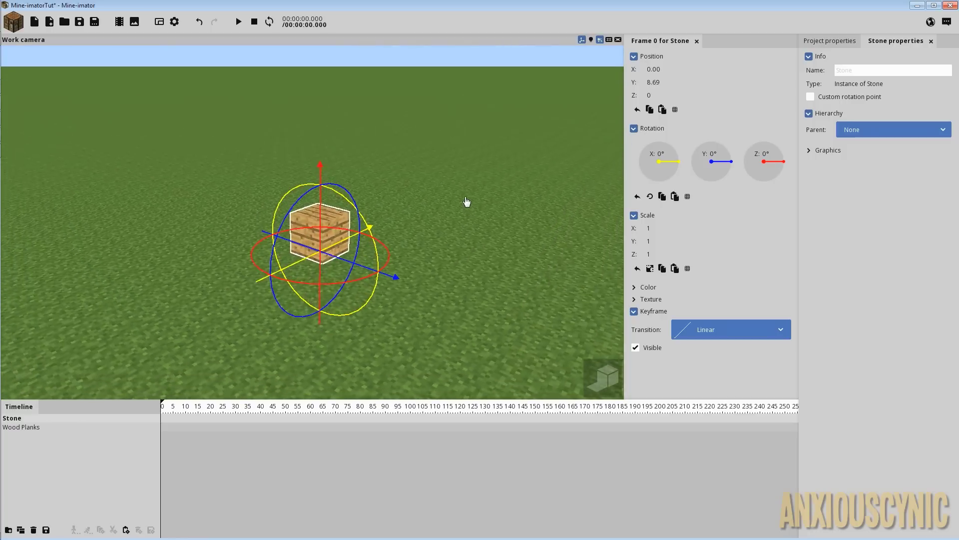
click(472, 195)
right_drag(473, 192, 499, 225)
scroll(470, 200, up, 8)
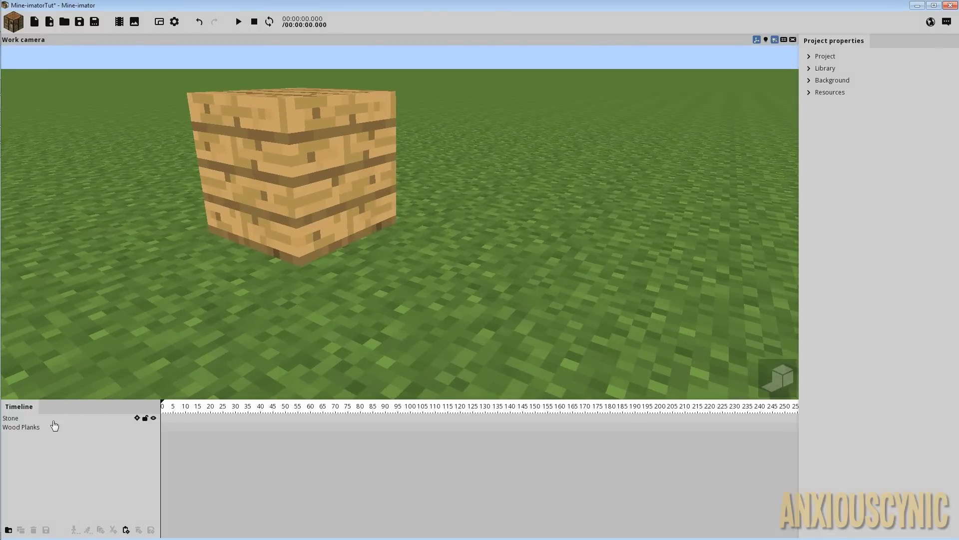
click(54, 422)
drag(657, 85, 661, 85)
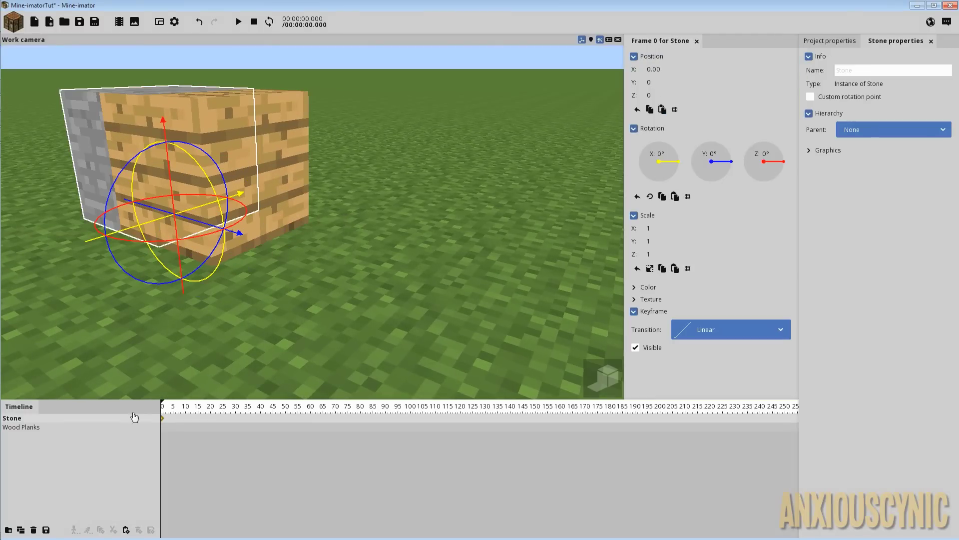
click(56, 428)
right_click(653, 83)
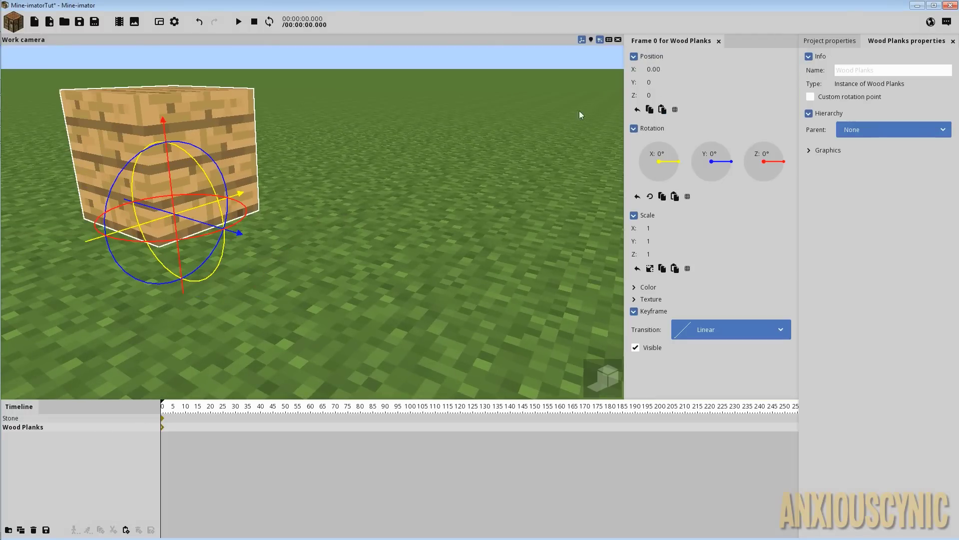
Shift the Wood Planks block slightly along the X axis to about 0.07.
drag(327, 172, 371, 194)
scroll(387, 171, up, 3)
click(116, 417)
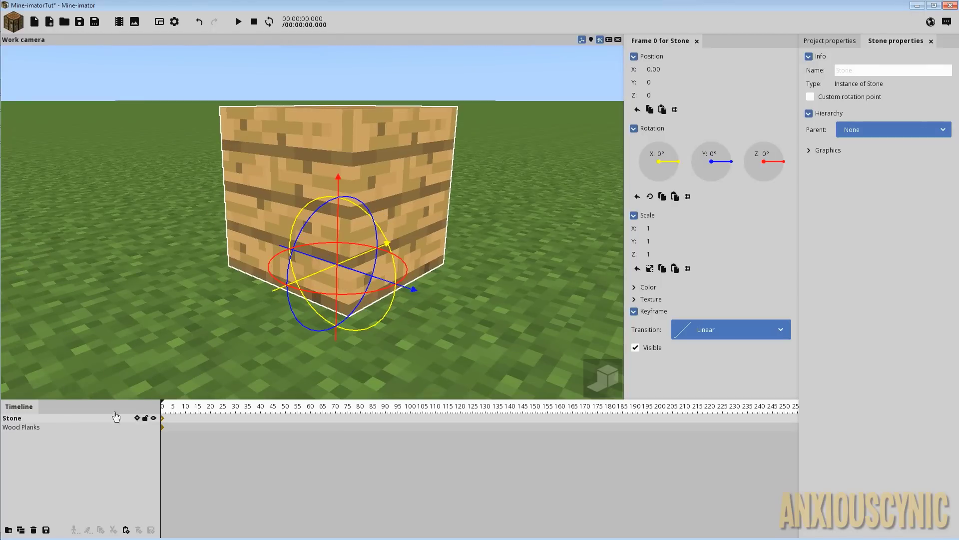
click(26, 427)
drag(297, 283, 315, 278)
Examine the overlapping faces of the two blocks from several angles, close up and from far away.
right_drag(461, 169, 461, 182)
drag(460, 182, 269, 166)
right_drag(440, 175, 464, 171)
scroll(461, 220, down, 10)
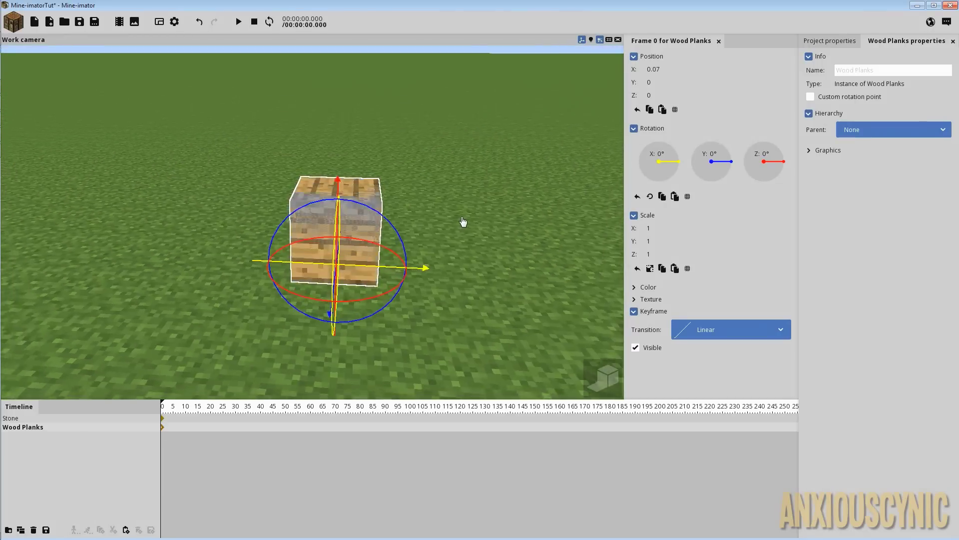
click(482, 189)
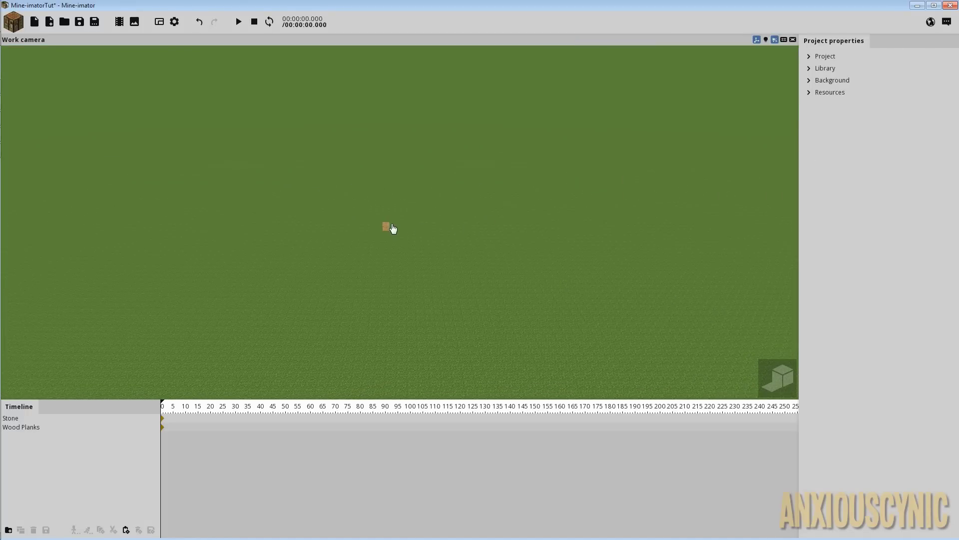
scroll(435, 238, up, 8)
right_drag(434, 238, 424, 218)
scroll(442, 222, up, 4)
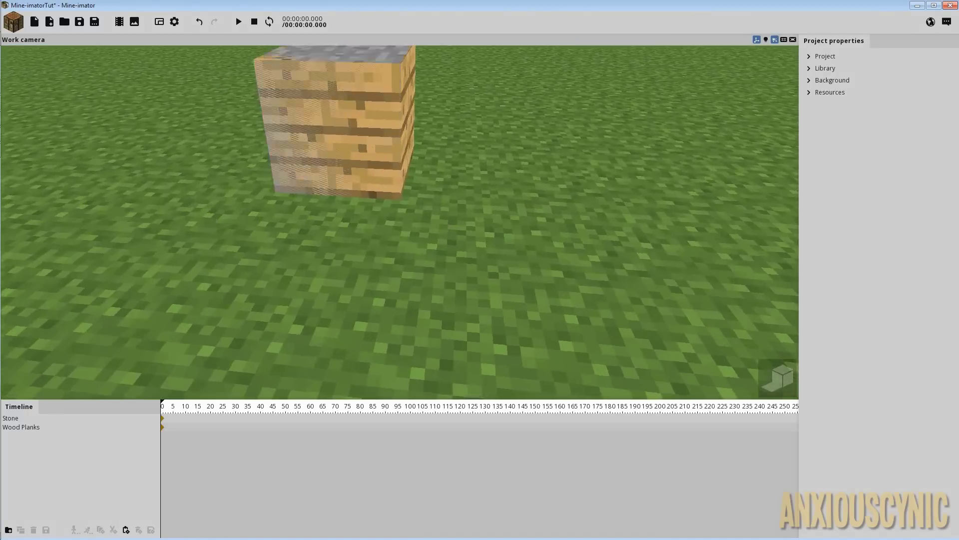
scroll(424, 219, up, 4)
drag(424, 218, 524, 207)
middle_drag(359, 214, 368, 239)
scroll(371, 239, down, 10)
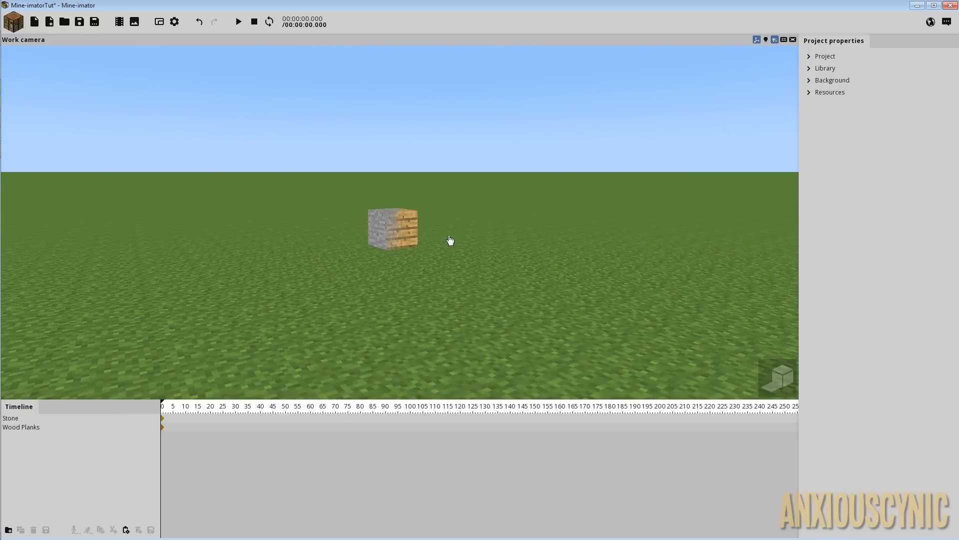
Reset the Wood Planks block's X position to 0 and move it along the Y axis to about 6.11.
click(48, 428)
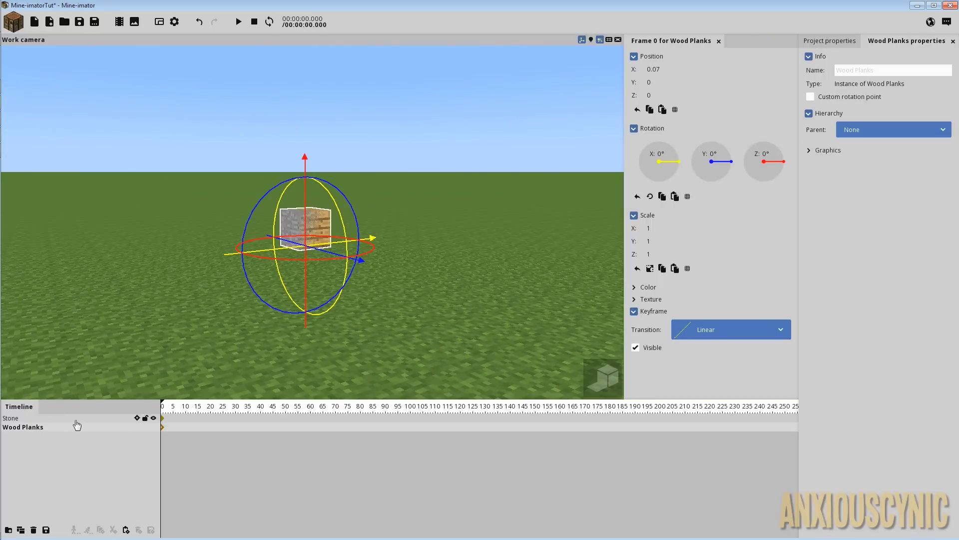
scroll(404, 272, up, 5)
scroll(405, 272, up, 2)
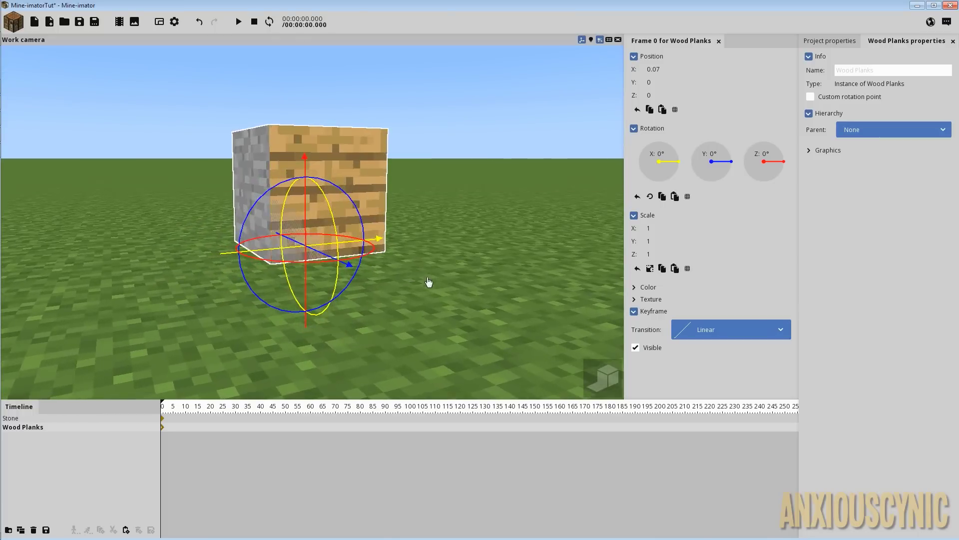
mouse_move(428, 281)
mouse_down()
mouse_move(461, 315)
mouse_move(419, 305)
mouse_move(432, 306)
mouse_move(433, 281)
mouse_up()
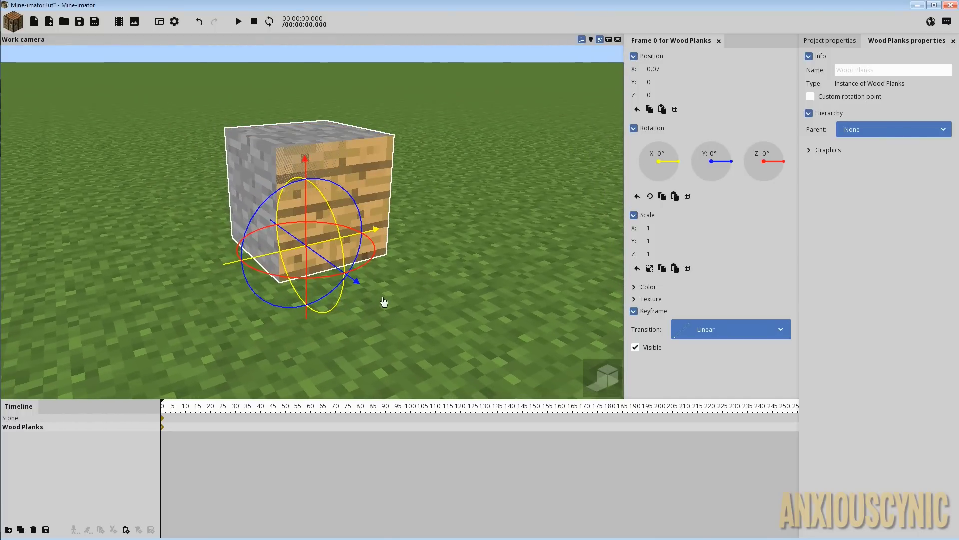
drag(386, 306, 487, 279)
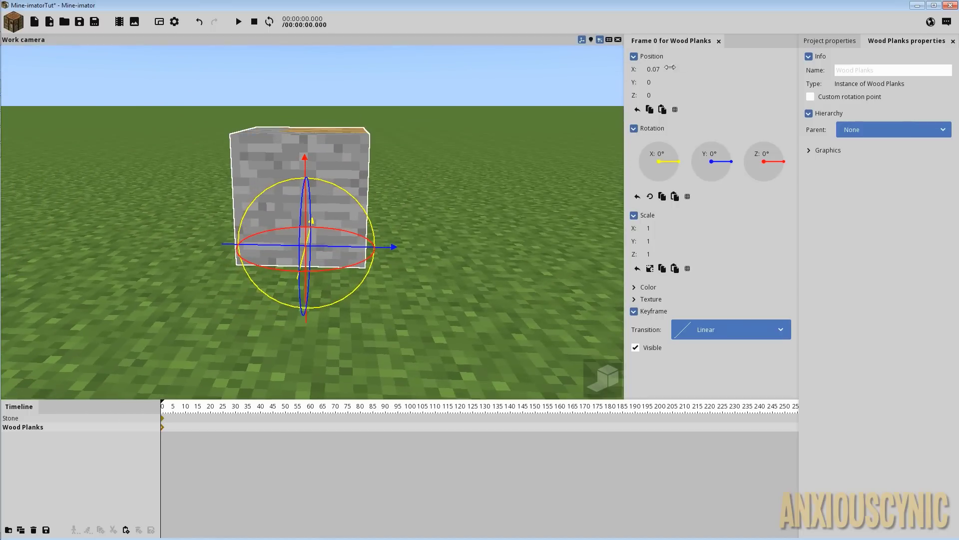
drag(670, 68, 650, 73)
drag(404, 257, 435, 250)
Nudge the Wood Planks block along the X axis and set its X position to .001.
middle_drag(434, 251, 435, 235)
drag(435, 235, 419, 228)
scroll(463, 138, up, 4)
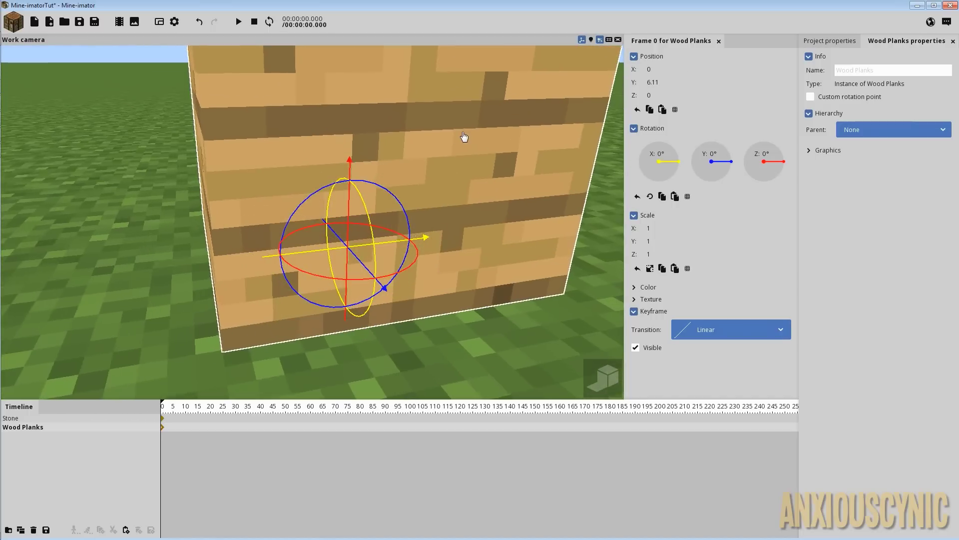
drag(464, 138, 502, 120)
drag(415, 209, 420, 209)
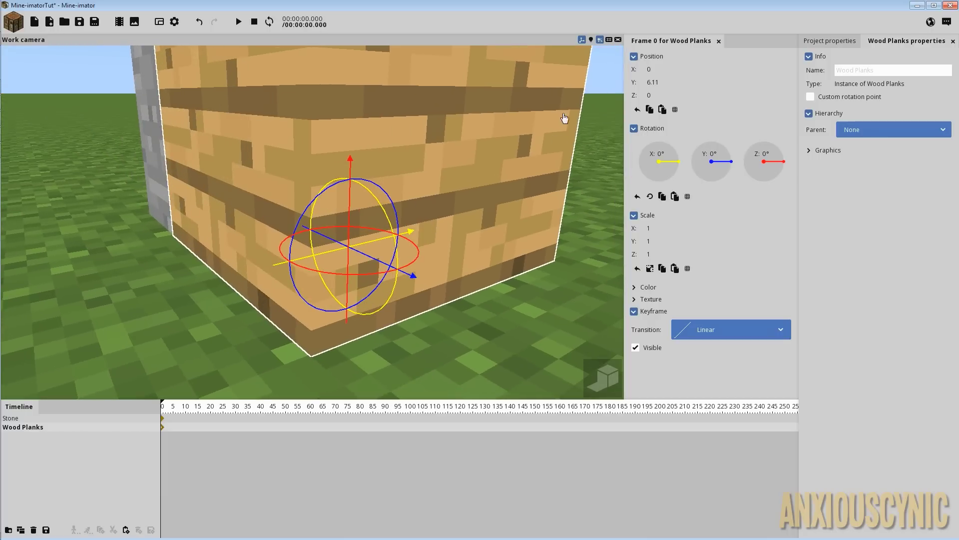
drag(378, 243, 378, 244)
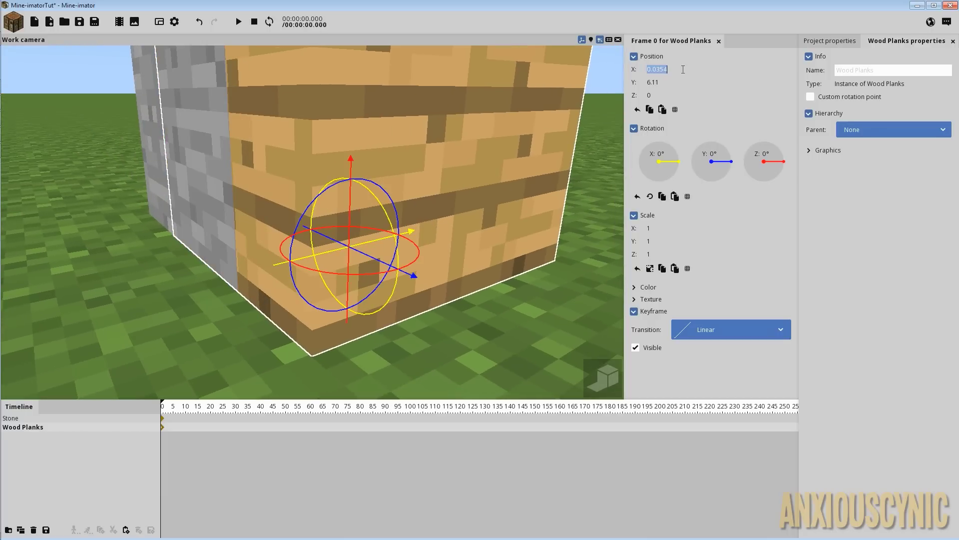
text(.001)
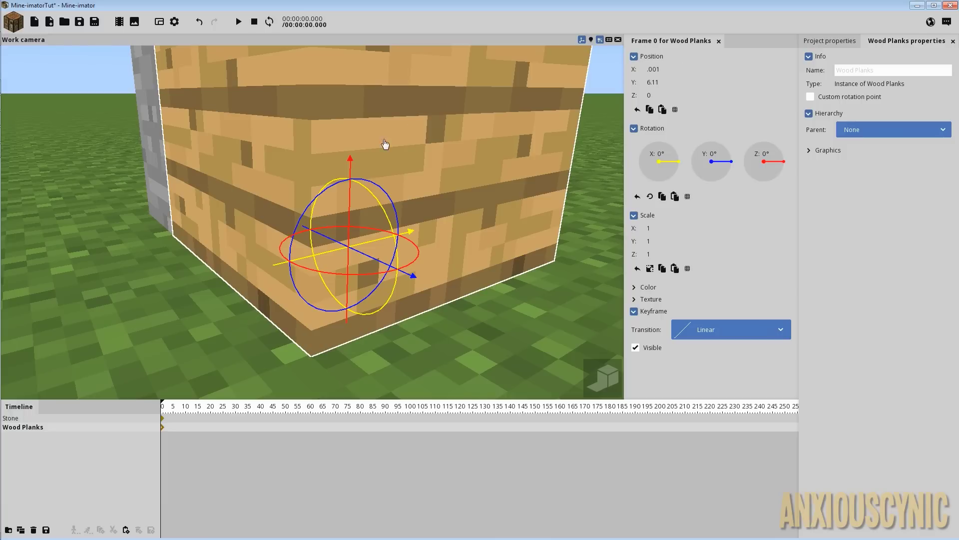
Inspect the seam and shared faces between the Stone and Wood Planks blocks from different distances and angles.
click(237, 168)
drag(161, 179, 230, 179)
scroll(247, 180, down, 8)
click(471, 158)
scroll(471, 158, up, 10)
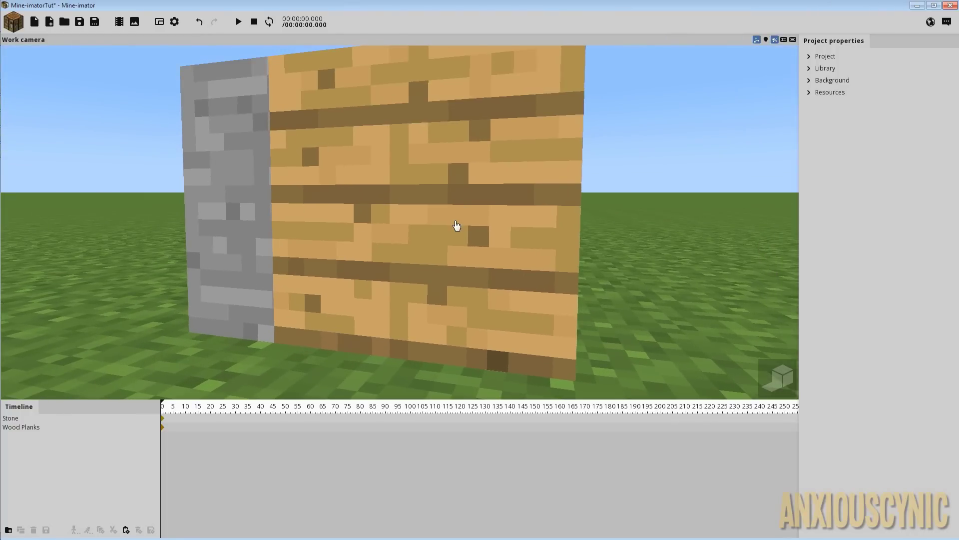
mouse_move(457, 225)
mouse_down()
mouse_move(535, 233)
mouse_move(458, 233)
mouse_up()
scroll(456, 225, down, 8)
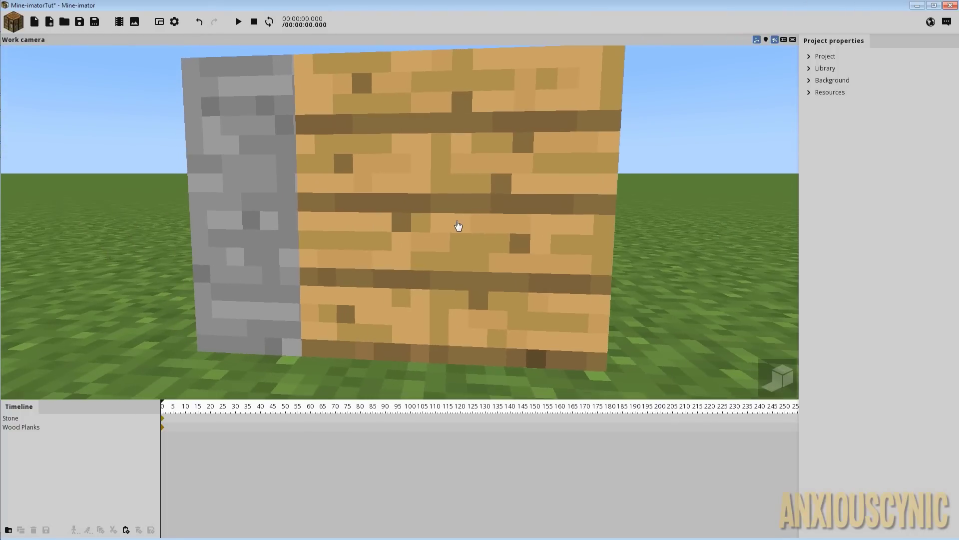
middle_drag(499, 227, 499, 210)
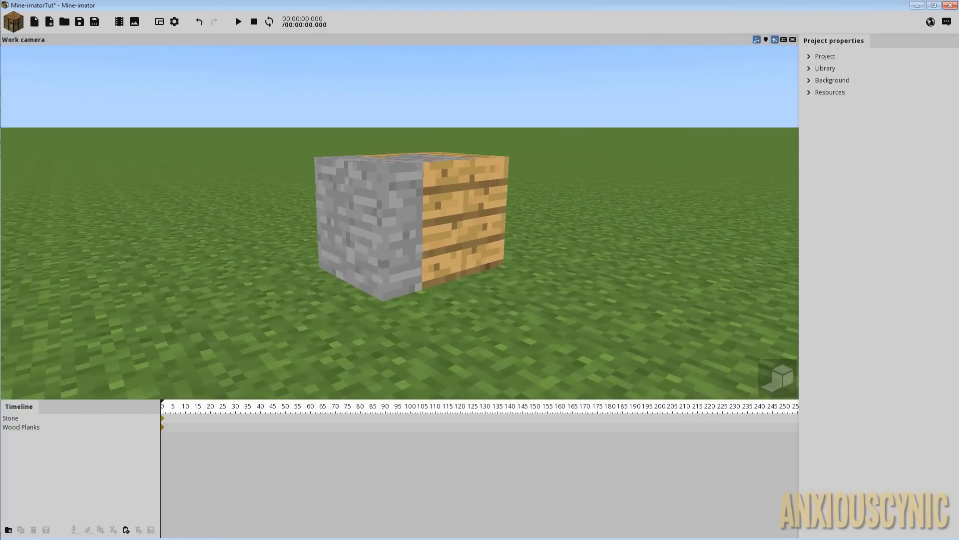
drag(497, 222, 451, 219)
scroll(496, 222, down, 7)
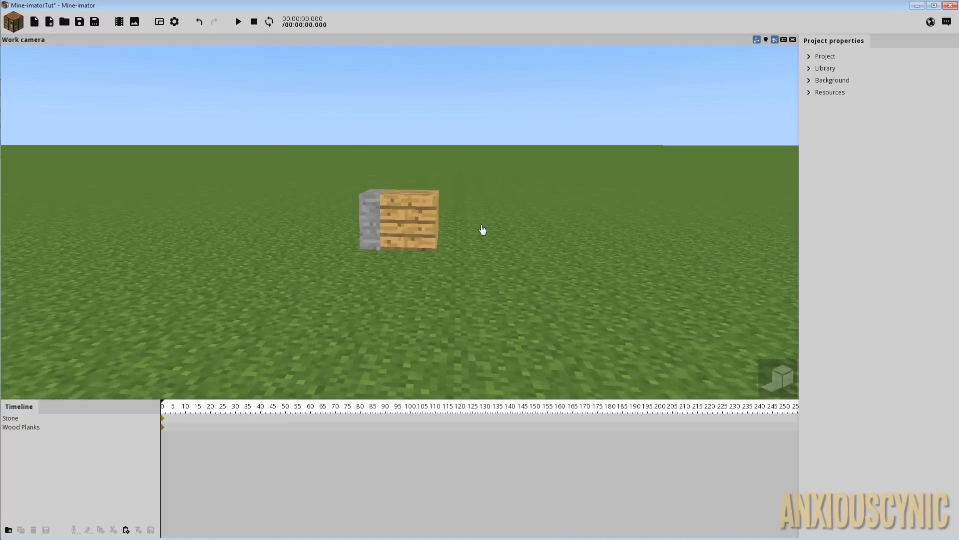
drag(518, 253, 474, 242)
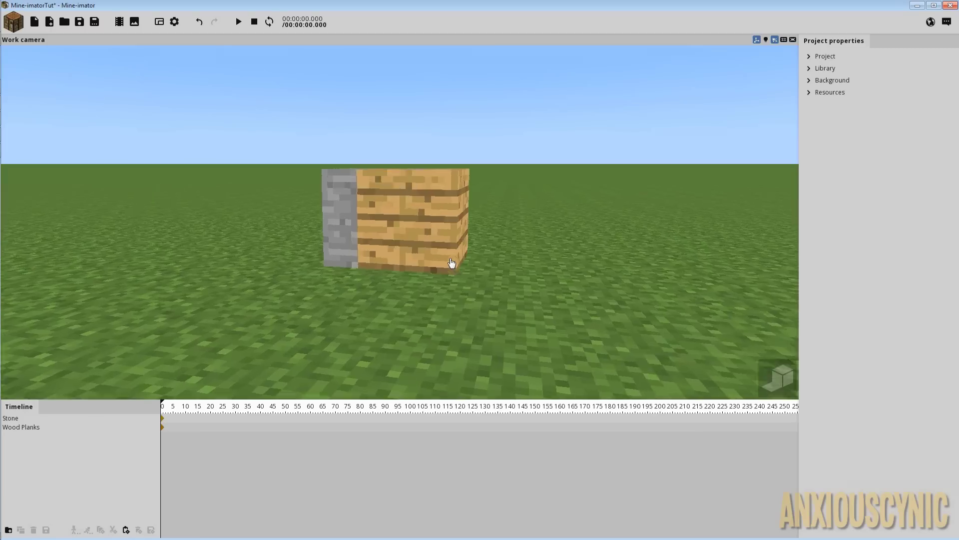
Reset the Wood Planks block's X position to 0 and shift it along the X axis to about 0.29.
scroll(460, 250, up, 4)
click(466, 228)
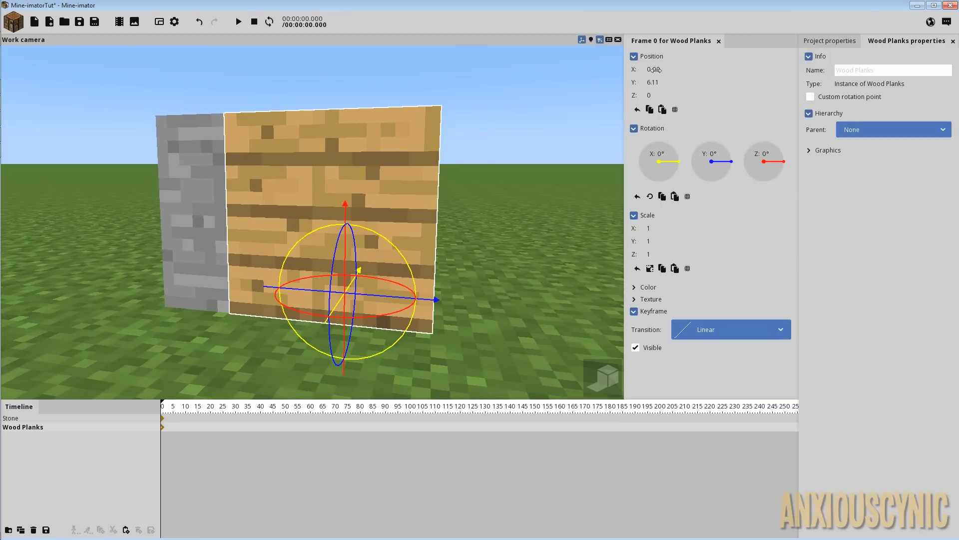
drag(489, 147, 357, 165)
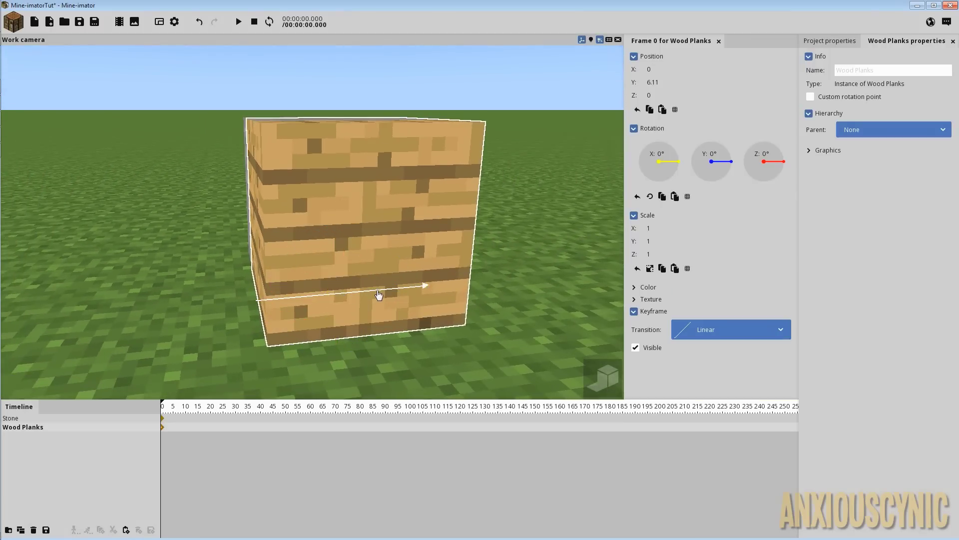
drag(378, 294, 385, 294)
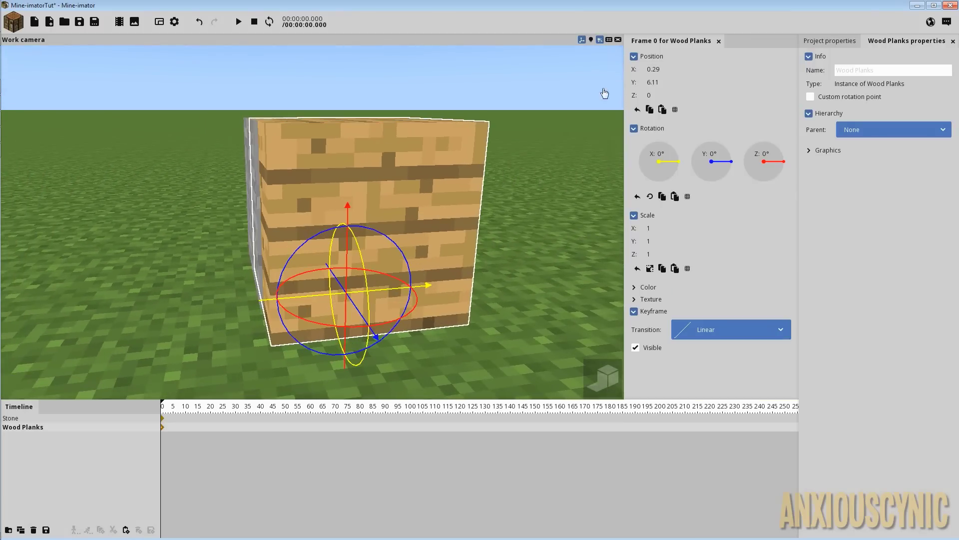
Set the Wood Planks block's X position to 0.005 and deselect the block.
click(661, 71)
text(0)
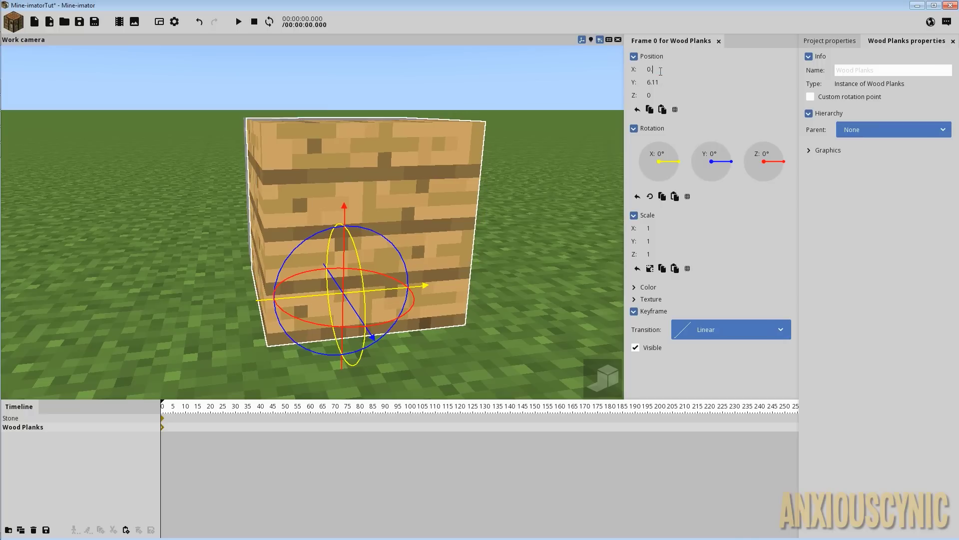
text(.1)
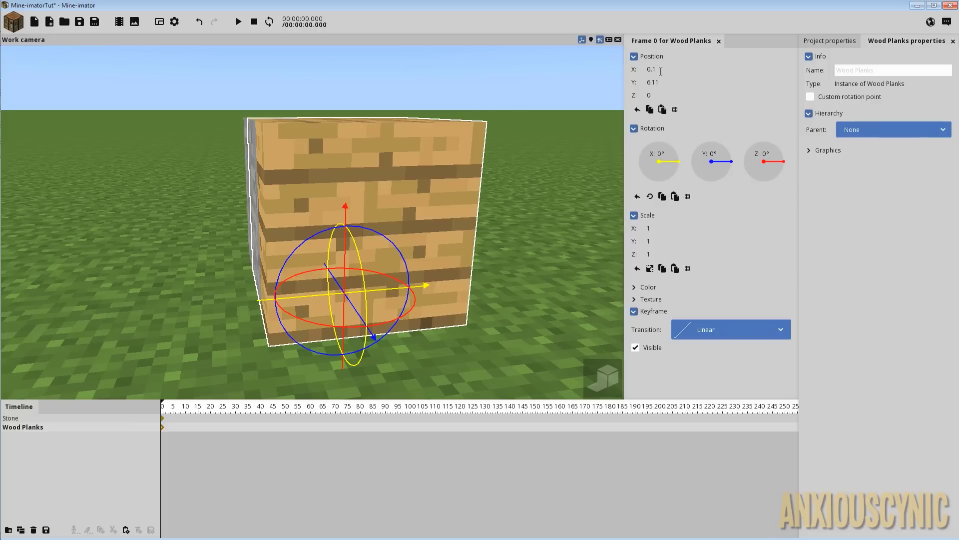
key(BackSpace)
text(0)
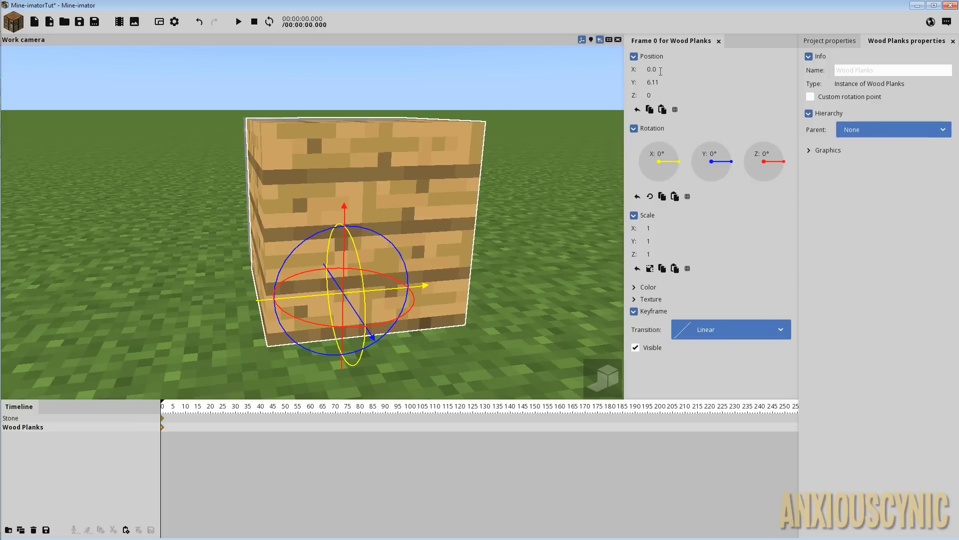
text(05)
drag(312, 106, 527, 263)
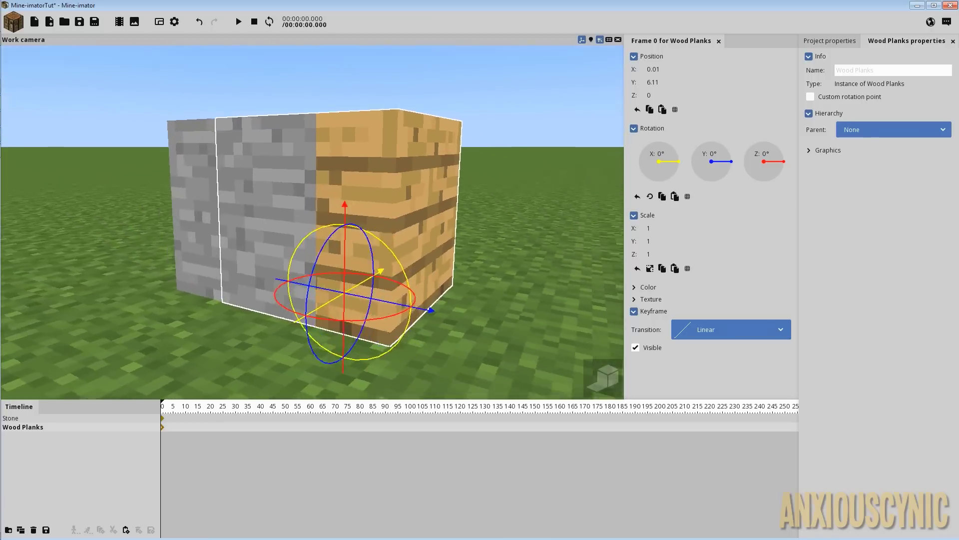
click(527, 263)
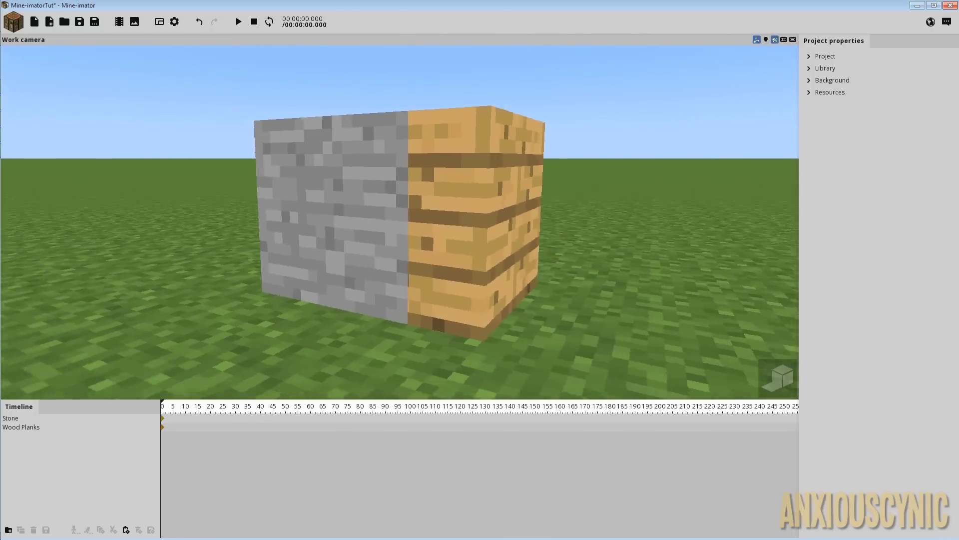
Examine the shared faces of the Stone and Wood Planks blocks for flickering from far away and close up.
scroll(505, 252, down, 5)
right_drag(494, 249, 480, 234)
scroll(468, 234, down, 6)
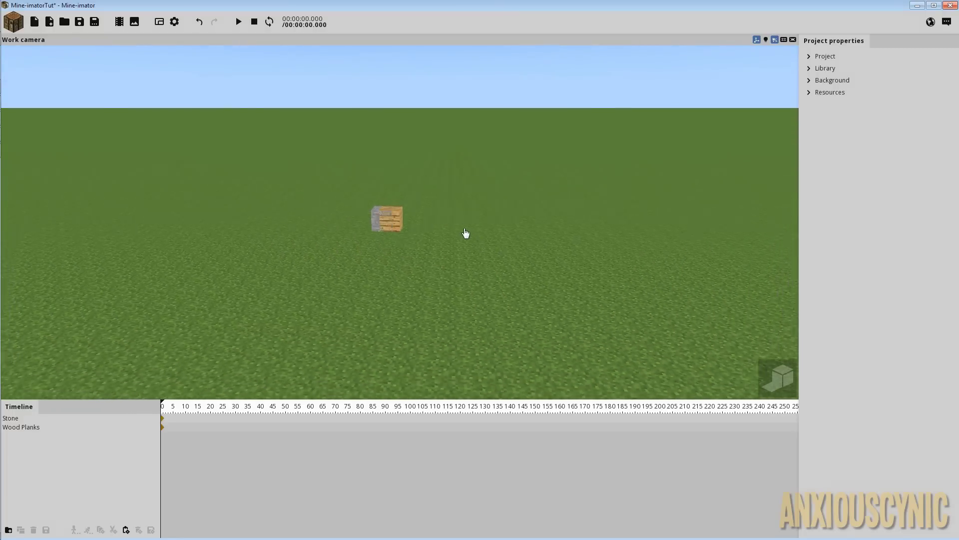
scroll(416, 231, up, 3)
scroll(415, 230, up, 2)
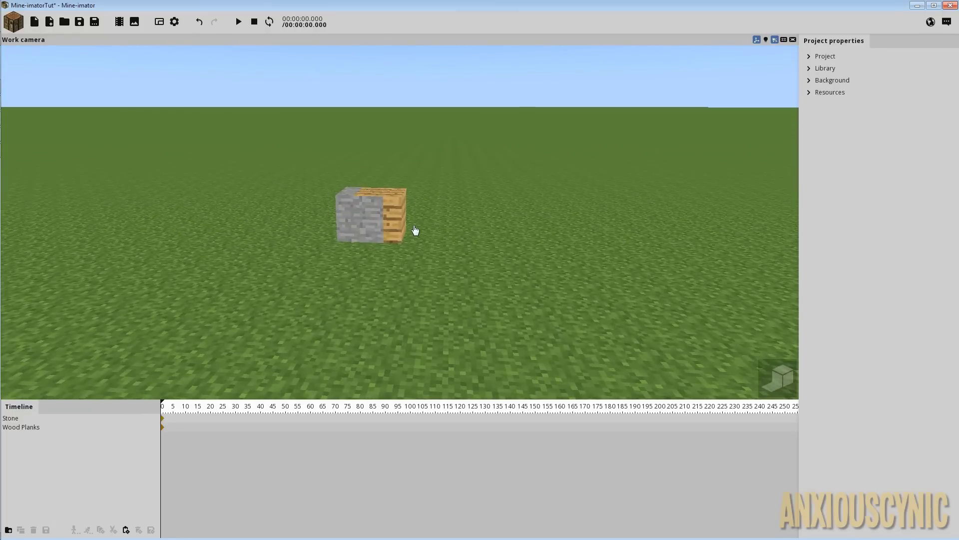
mouse_move(447, 234)
mouse_down()
mouse_move(424, 231)
mouse_move(459, 214)
mouse_move(447, 233)
mouse_up()
scroll(448, 234, down, 2)
middle_drag(447, 234, 419, 242)
scroll(403, 225, up, 4)
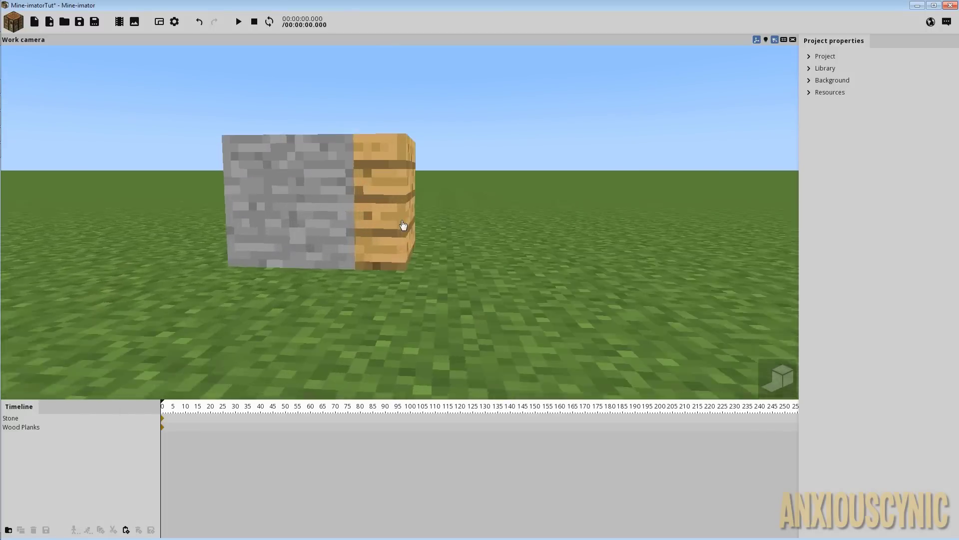
Set the Wood Planks block's X position to 0.01 and deselect the block.
click(403, 225)
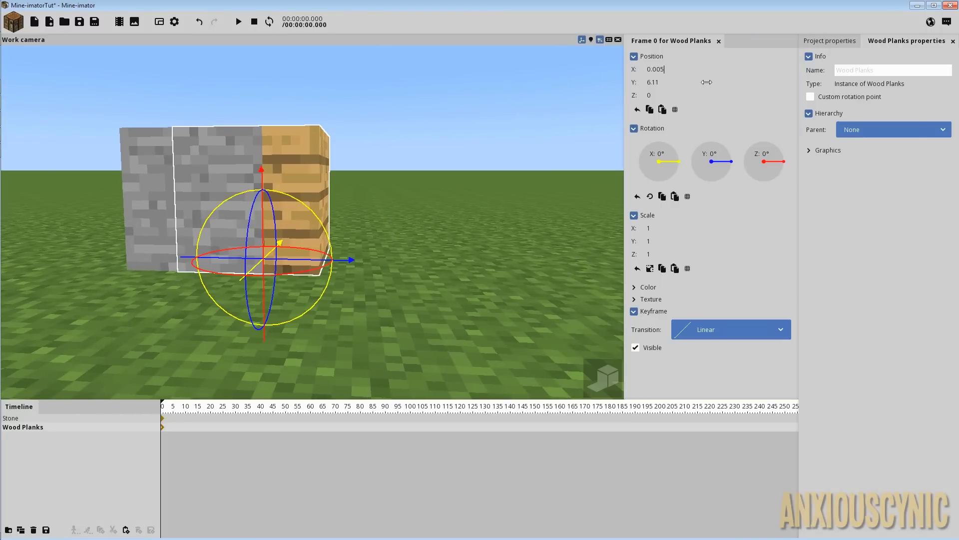
key(BackSpace)
key(BackSpace)
text(1)
drag(426, 187, 418, 190)
click(425, 187)
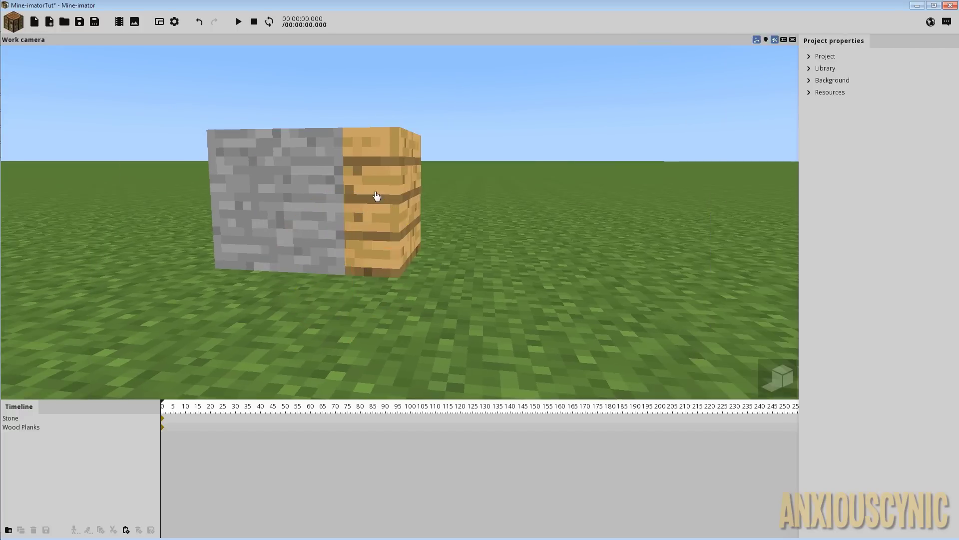
Check the blocks for flickering at a distance, and set the Wood Planks block's X position to 0.02.
mouse_move(479, 228)
mouse_down()
mouse_move(500, 230)
mouse_move(472, 236)
mouse_up()
scroll(479, 228, down, 4)
scroll(479, 228, down, 3)
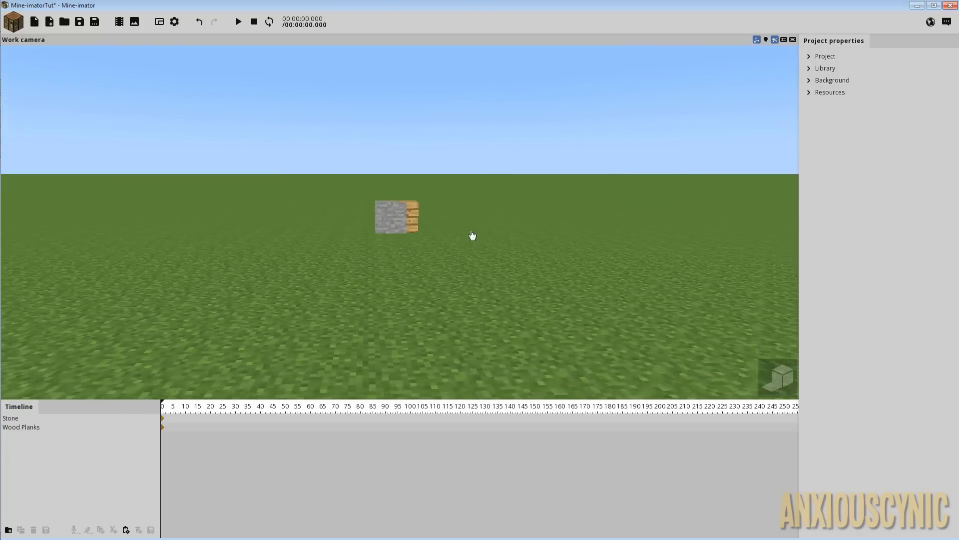
scroll(472, 236, up, 1)
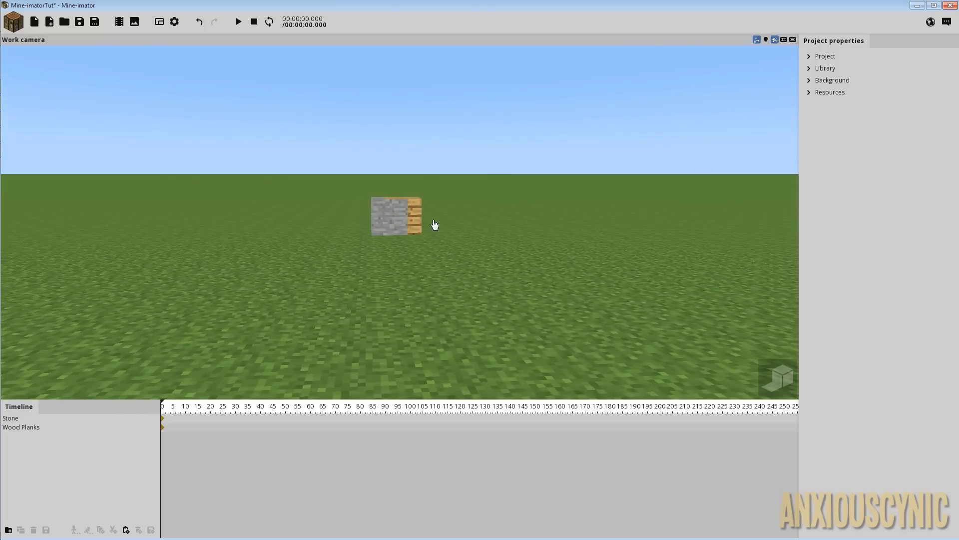
scroll(429, 223, up, 3)
scroll(437, 230, down, 7)
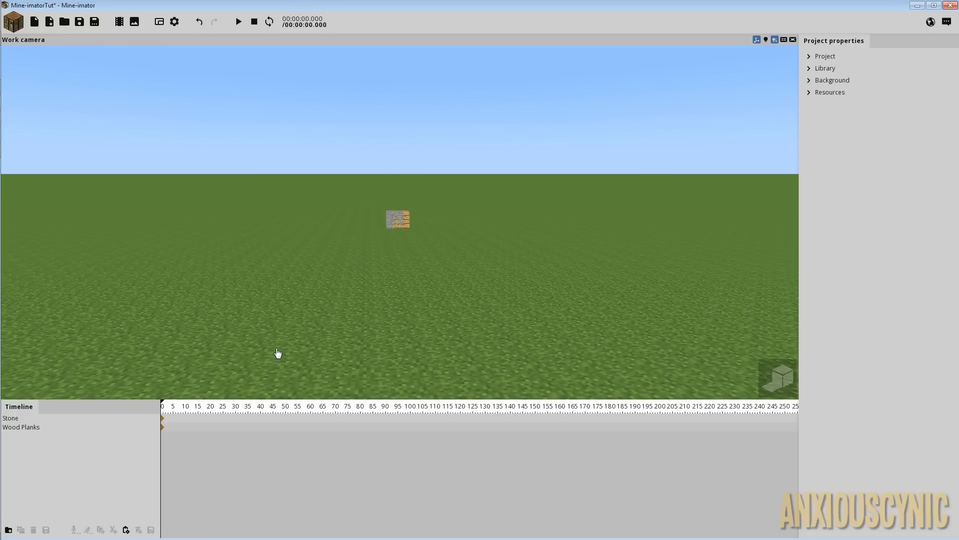
click(62, 428)
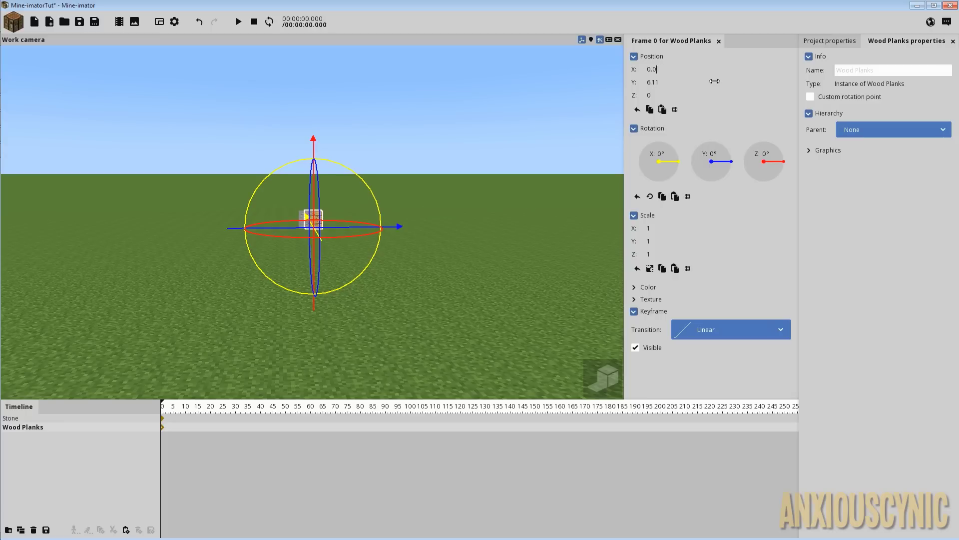
click(507, 198)
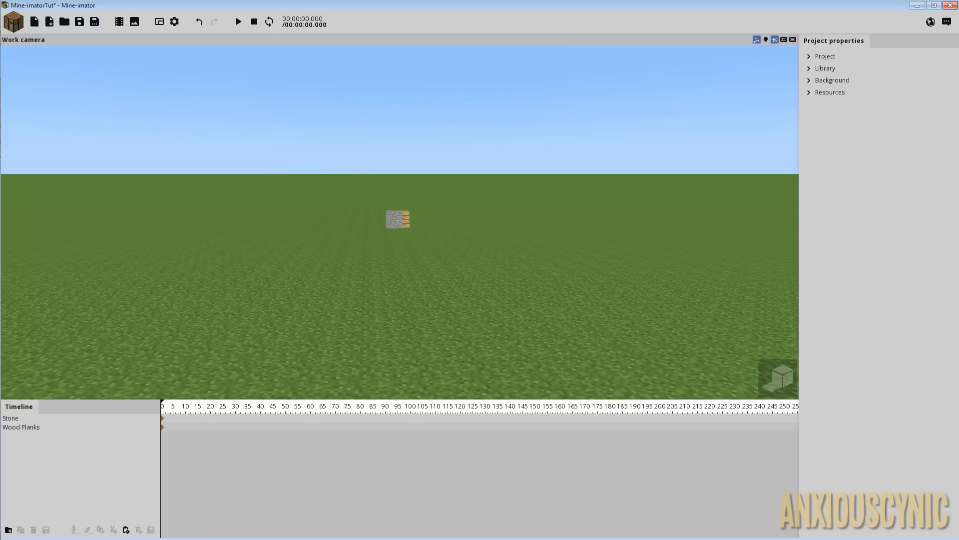
Shift the Wood Planks block along the X axis to about 0.09 and lower it along the Z axis to about -0.08.
mouse_move(481, 202)
mouse_down()
mouse_move(470, 209)
mouse_move(487, 182)
mouse_move(481, 201)
mouse_up()
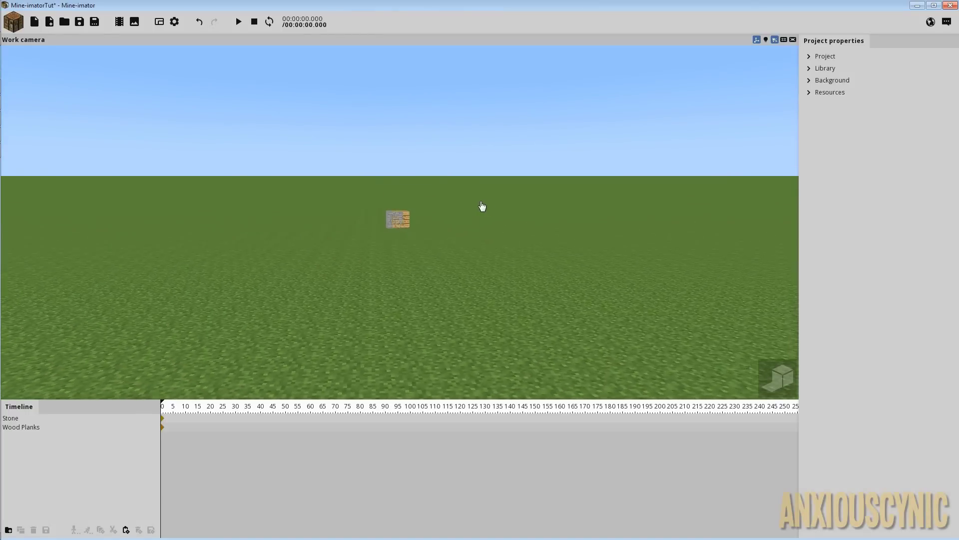
scroll(480, 208, up, 3)
scroll(471, 220, down, 4)
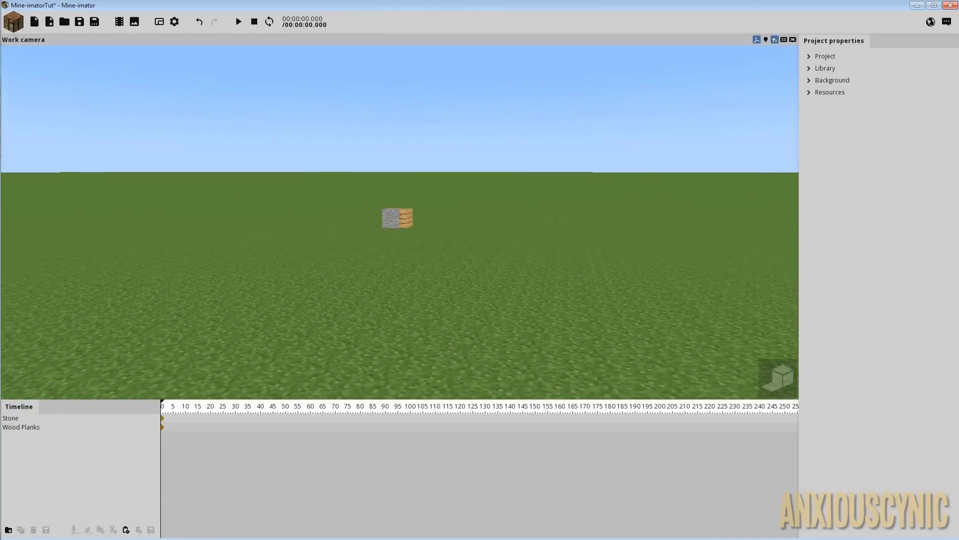
scroll(480, 227, up, 5)
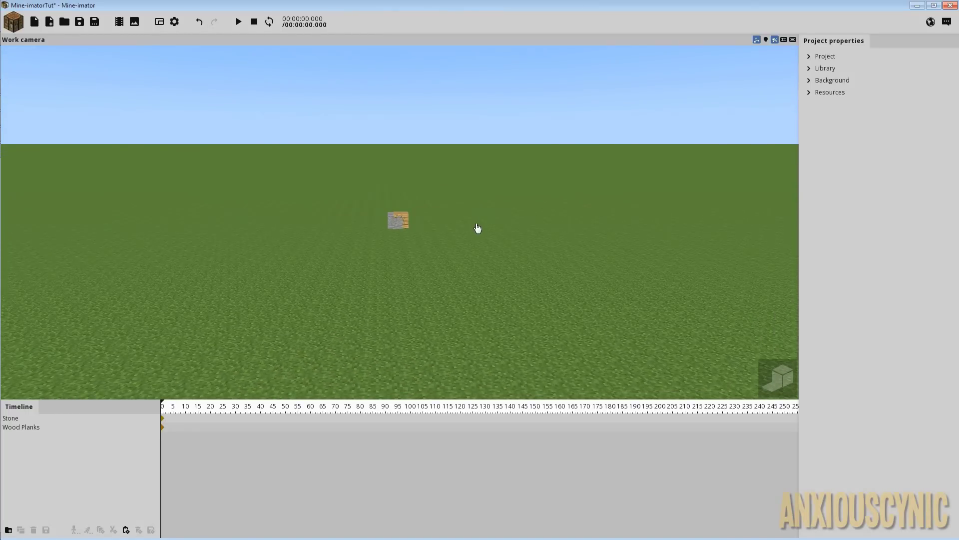
scroll(474, 221, up, 3)
mouse_move(484, 208)
mouse_down()
mouse_move(447, 226)
mouse_move(493, 207)
mouse_up()
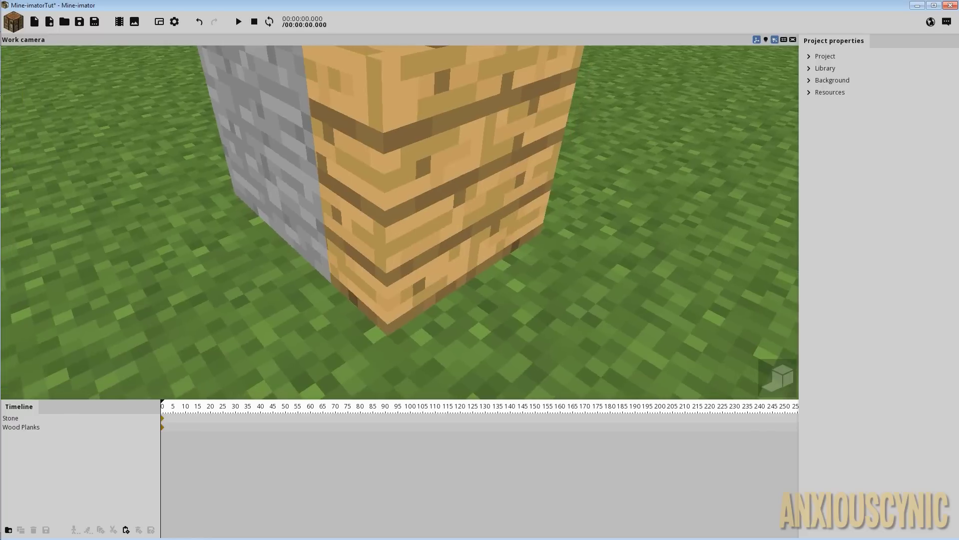
click(504, 244)
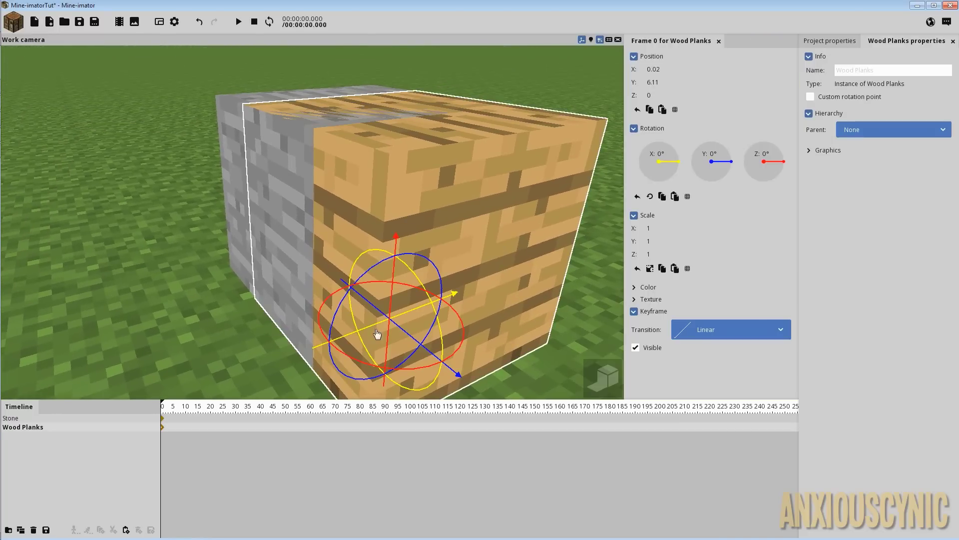
drag(413, 313, 397, 295)
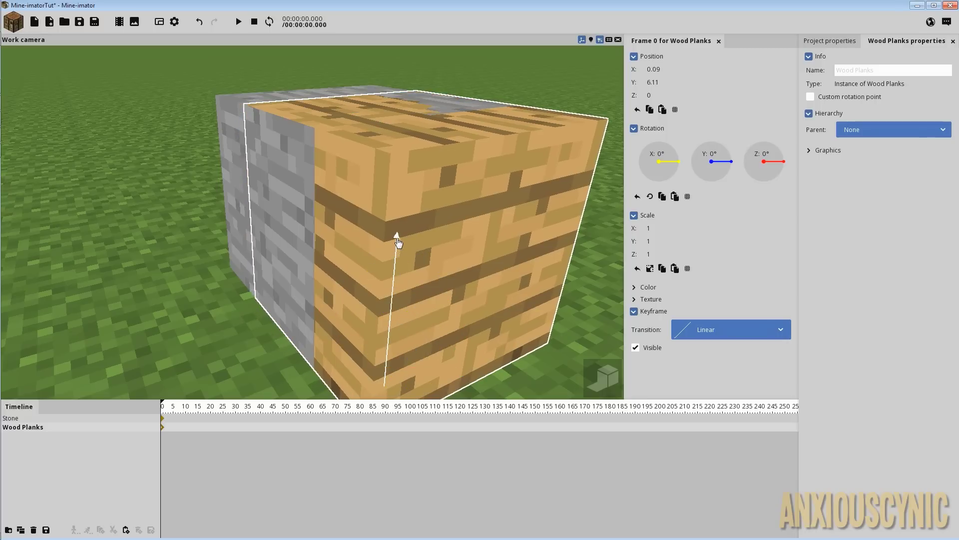
drag(398, 242, 398, 244)
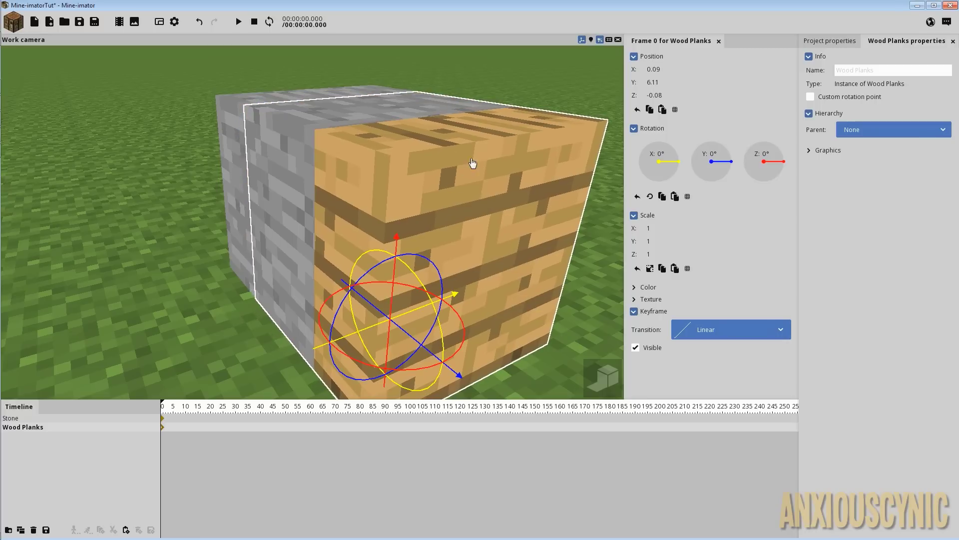
Set the Wood Planks block's Z position to -0.02.
mouse_move(470, 161)
mouse_down()
mouse_move(425, 150)
mouse_move(471, 160)
mouse_up()
key(w)
mouse_move(470, 161)
right_down()
mouse_move(470, 145)
mouse_move(471, 160)
right_up()
right_drag(435, 216, 505, 151)
click(658, 95)
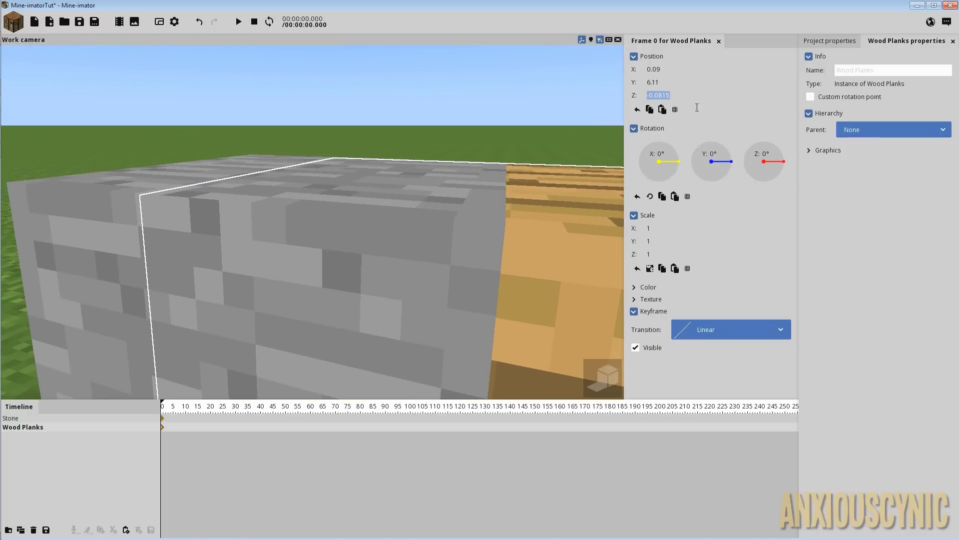
key(End)
key(BackSpace)
key(BackSpace)
key(BackSpace)
key(Return)
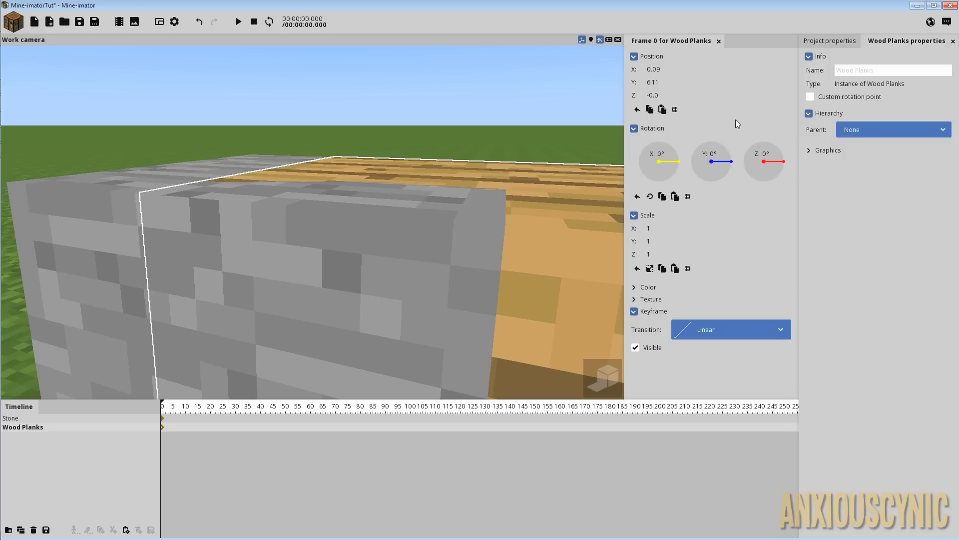
text(2)
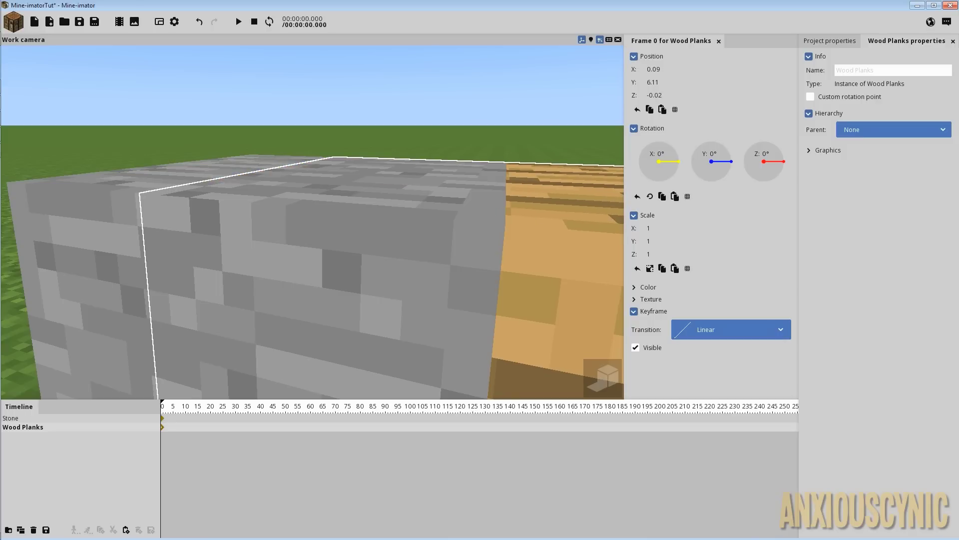
Examine the top seam between the two blocks up close, then deselect the Wood Planks block and check the overlap from far away.
right_drag(520, 155, 520, 155)
drag(520, 155, 504, 164)
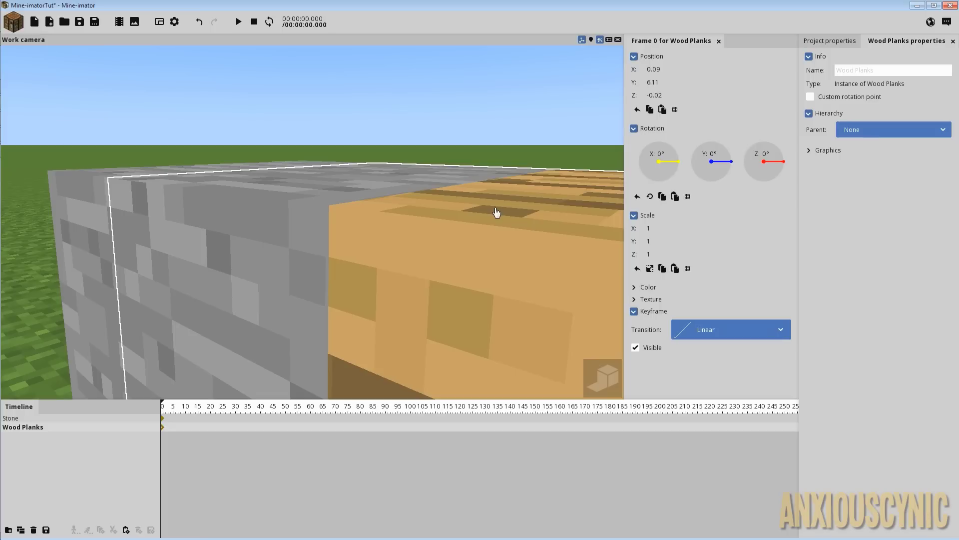
mouse_move(435, 210)
mouse_down()
mouse_move(413, 214)
mouse_move(436, 210)
mouse_up()
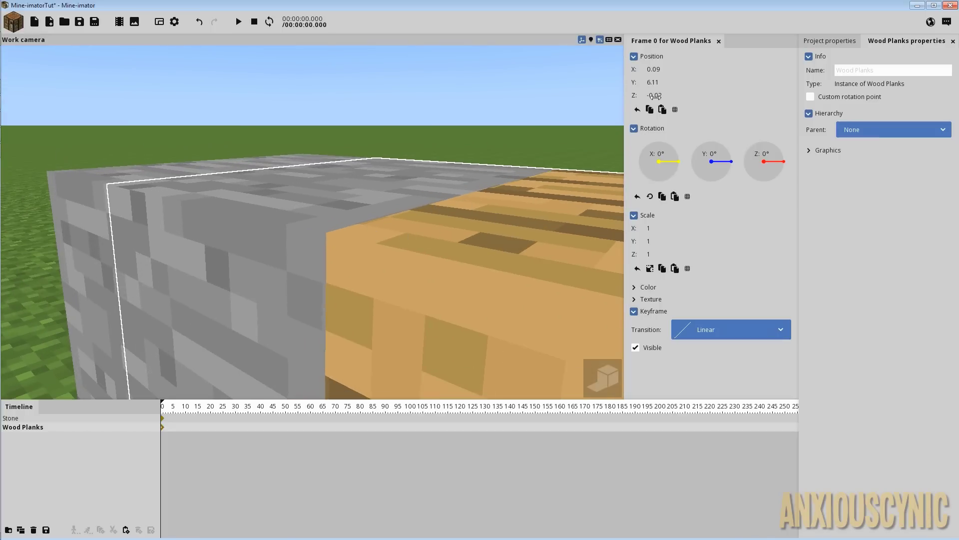
scroll(419, 231, down, 10)
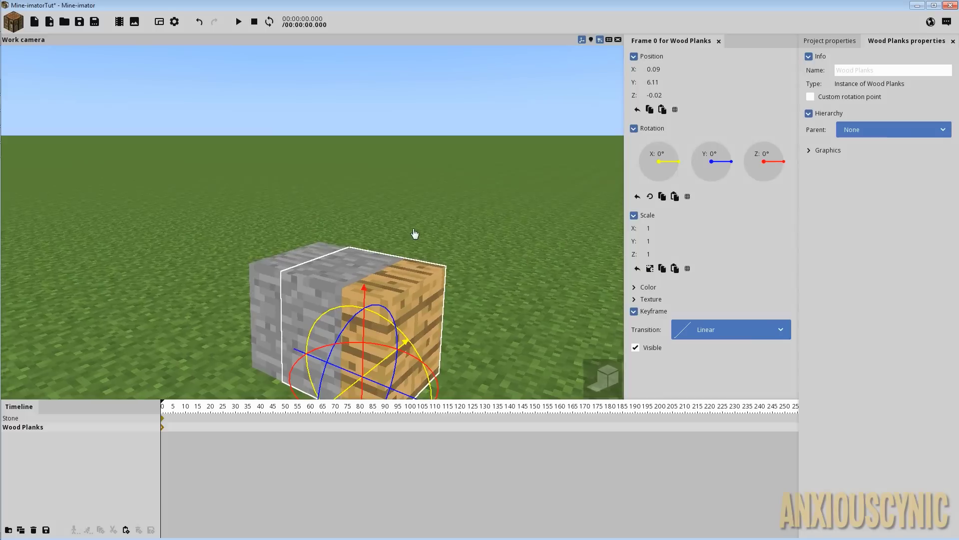
click(403, 226)
right_drag(396, 247, 420, 265)
drag(387, 254, 419, 239)
scroll(396, 246, down, 5)
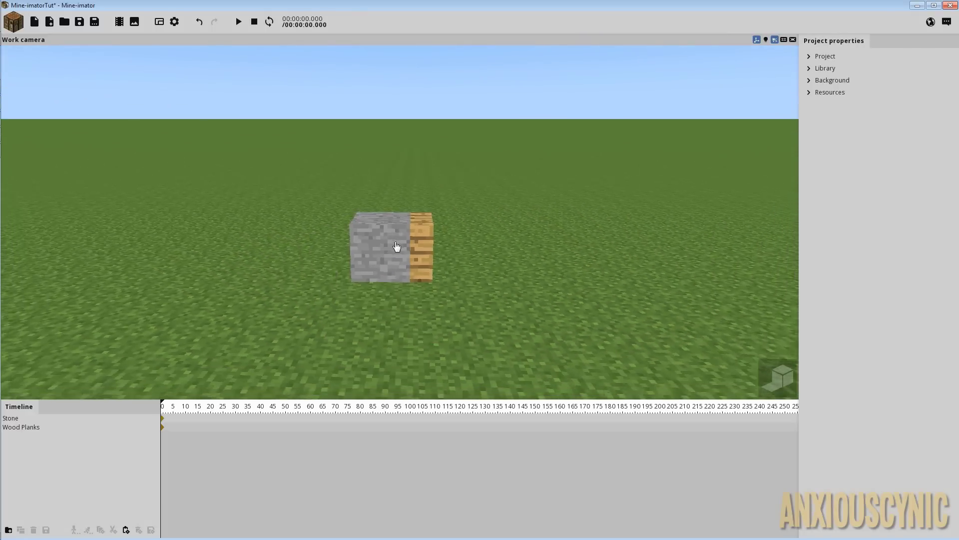
right_drag(396, 246, 384, 254)
scroll(467, 257, down, 3)
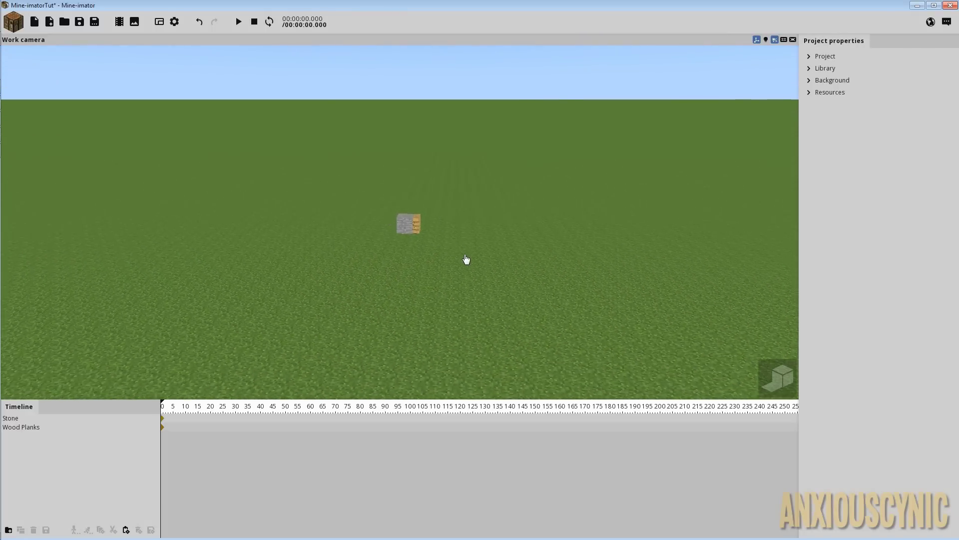
Inspect the top and side faces of the overlapping blocks at close range from several angles.
scroll(450, 263, up, 6)
right_drag(432, 266, 430, 269)
scroll(430, 269, up, 3)
drag(428, 259, 426, 239)
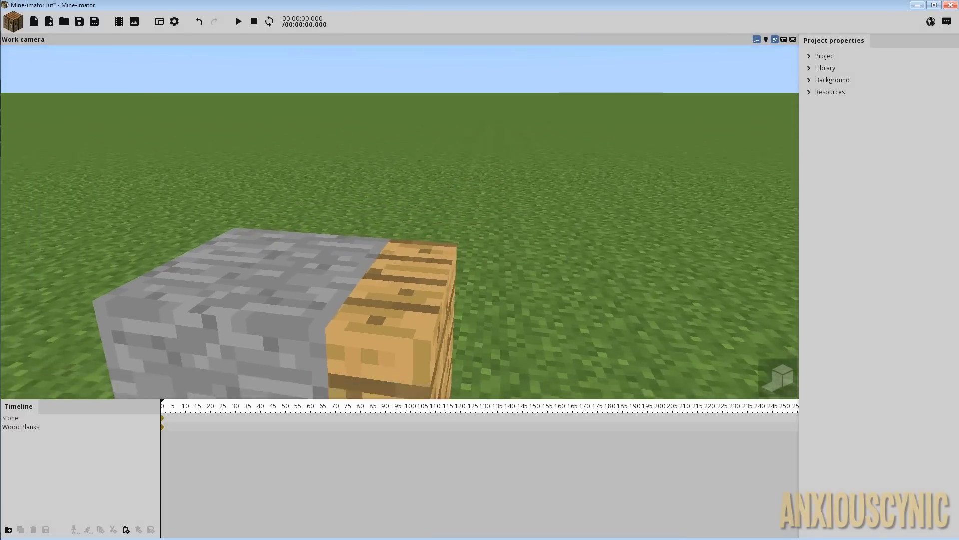
right_drag(428, 240, 426, 243)
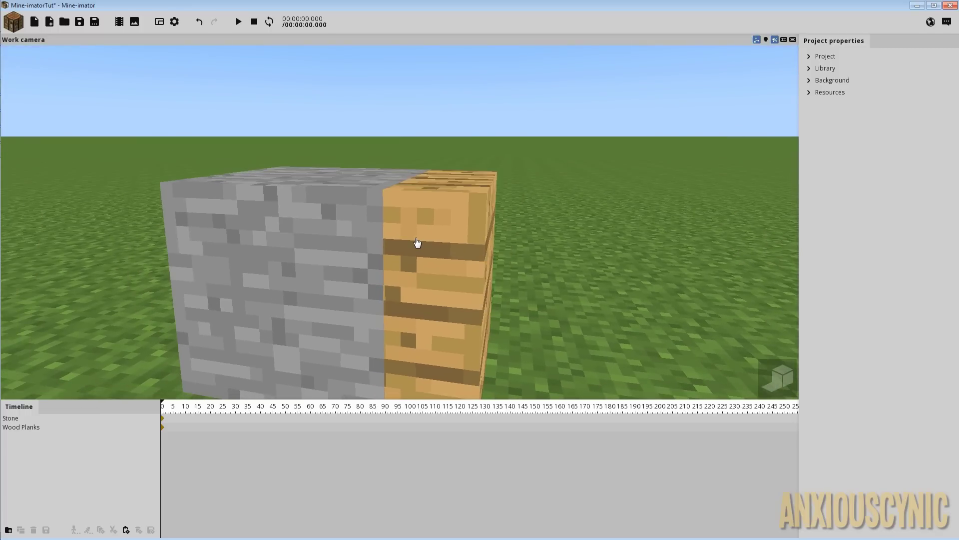
mouse_move(448, 229)
right_down()
mouse_move(447, 217)
mouse_move(451, 232)
right_up()
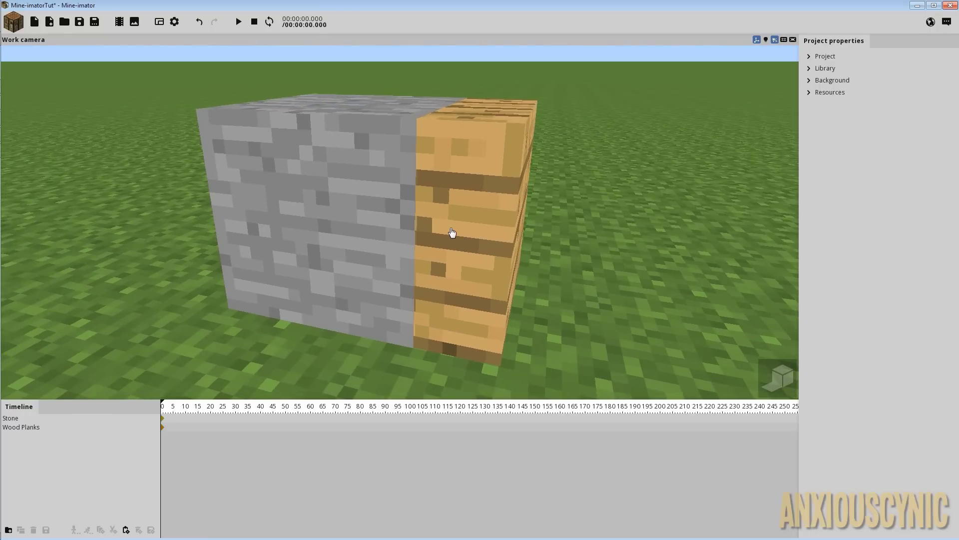
scroll(452, 231, down, 2)
drag(473, 227, 447, 219)
right_drag(479, 225, 462, 225)
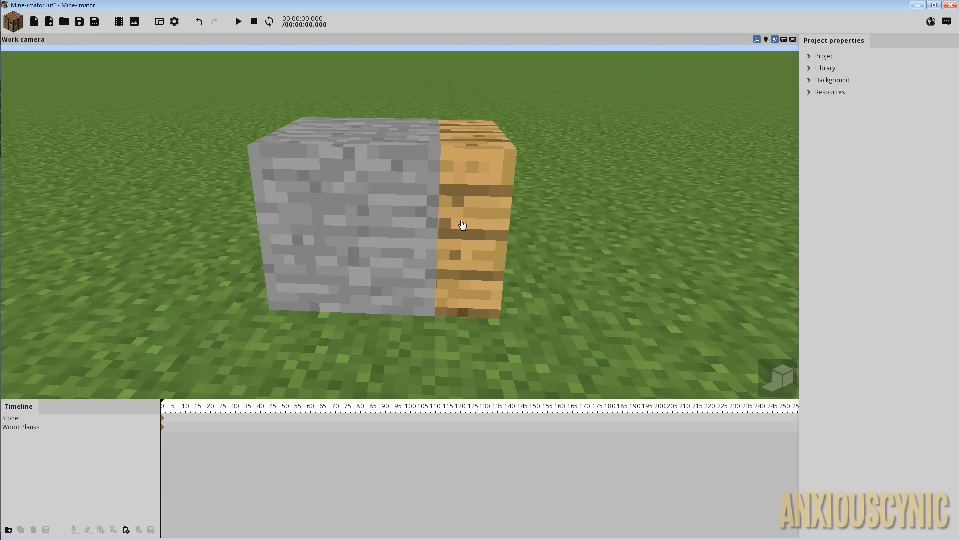